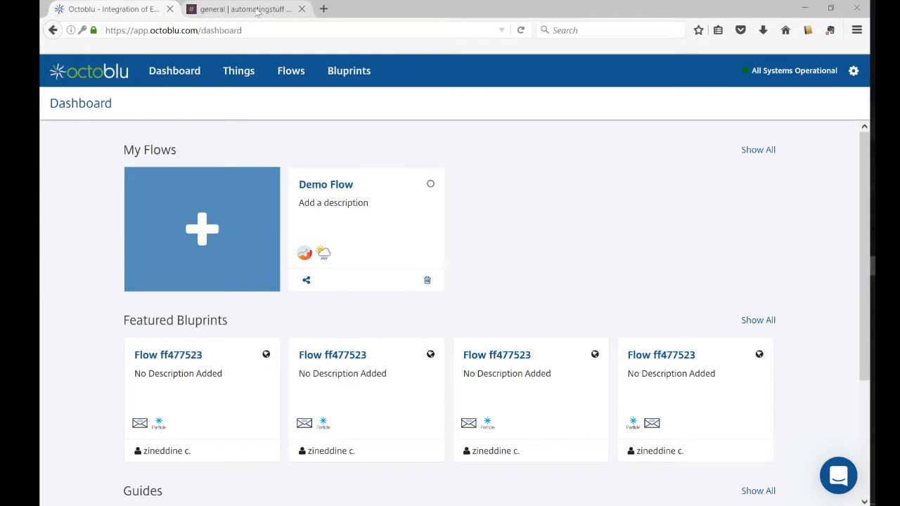
Look at the #general channel of the Slack team, and return to the Octoblu dashboard.
click(258, 10)
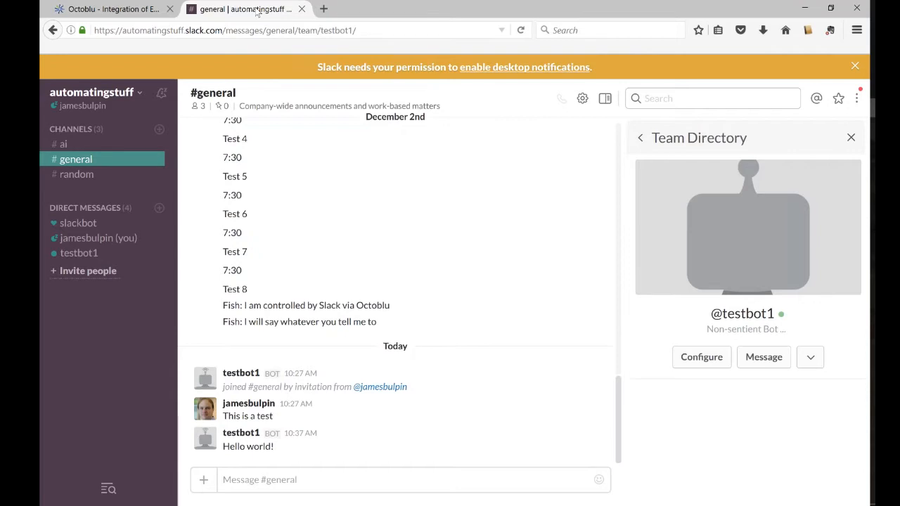
click(98, 12)
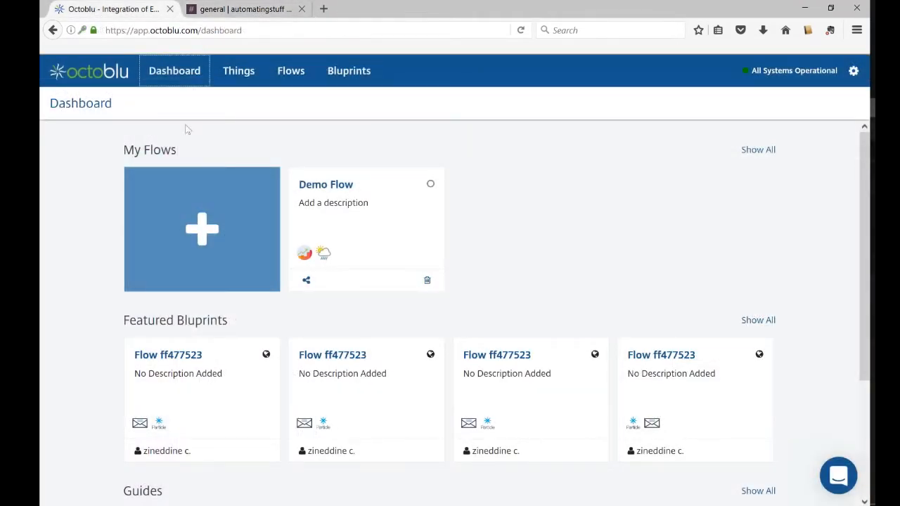
Filter all available things for "slack", choose Slack Streaming Bot (beta), and authorize its access to the Octoblu account.
click(240, 73)
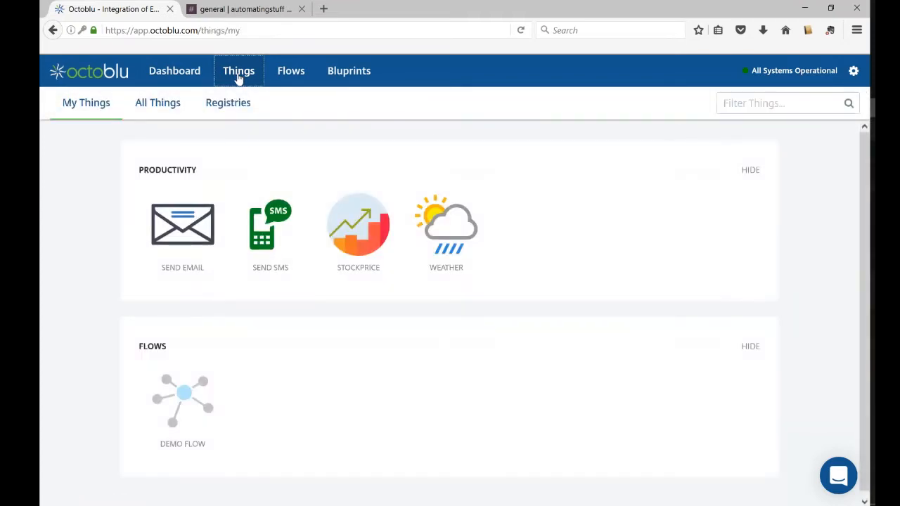
click(160, 106)
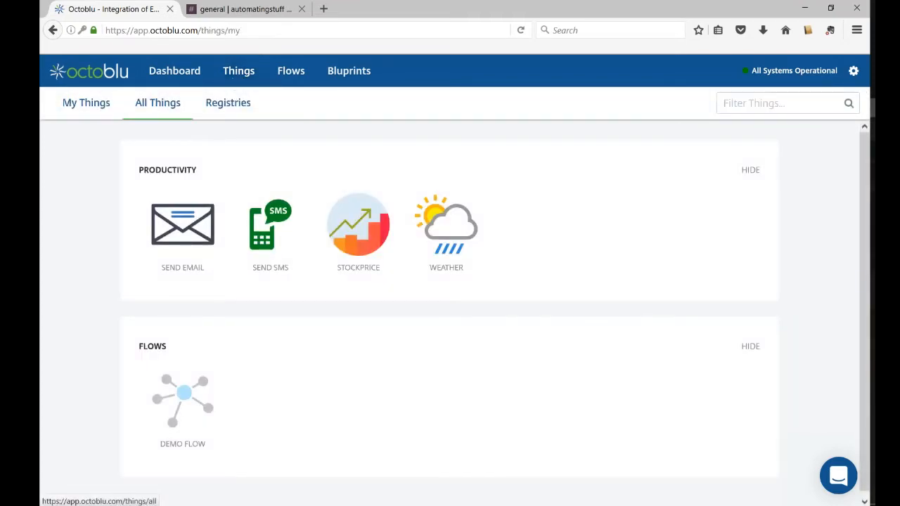
click(765, 104)
text(slack)
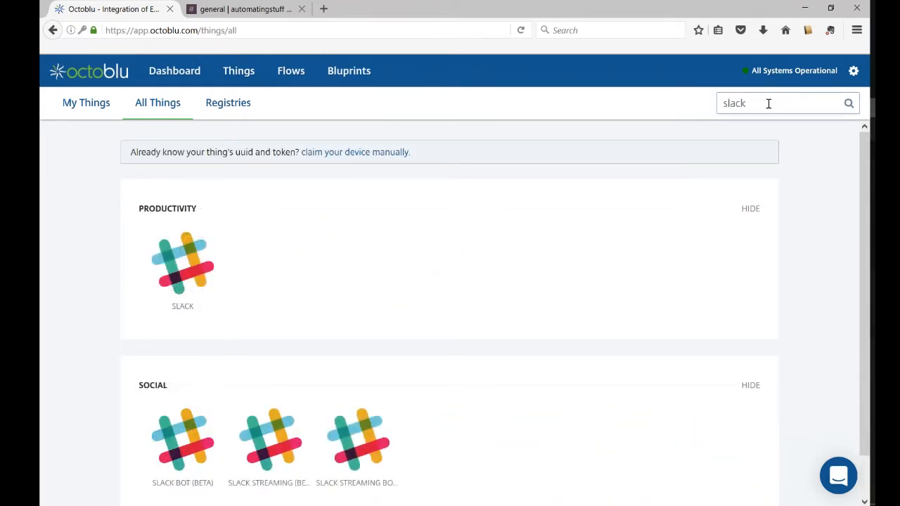
drag(864, 244, 863, 281)
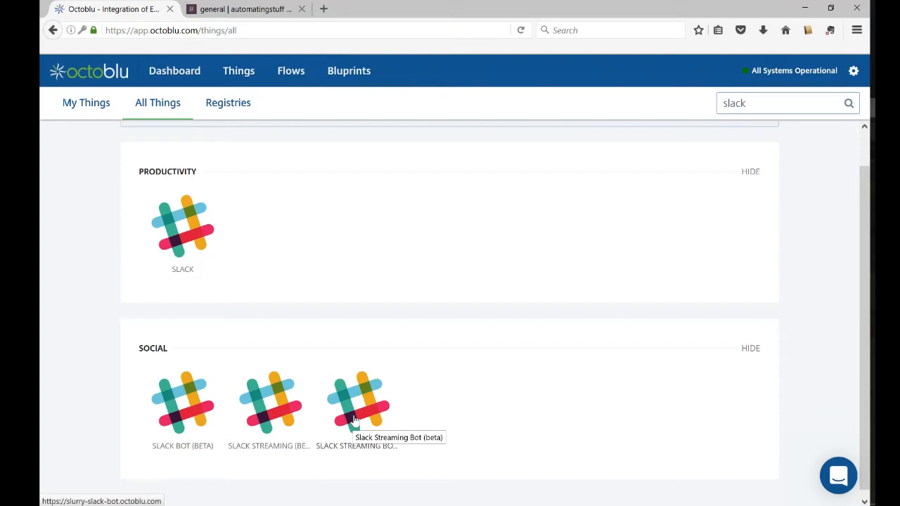
click(355, 419)
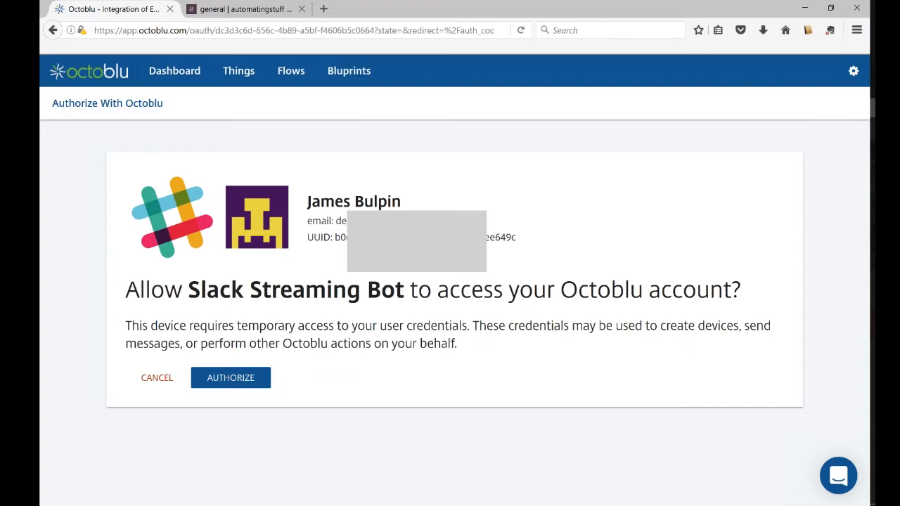
click(239, 384)
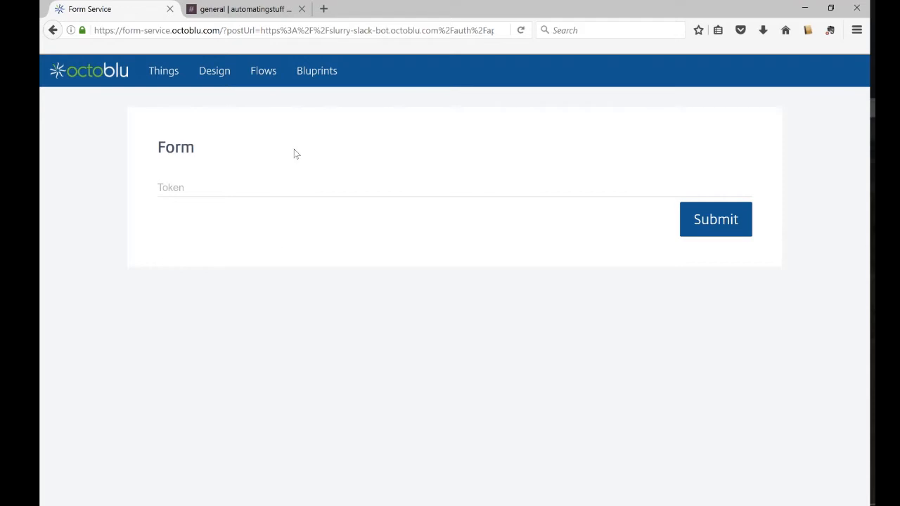
Switch to Slack and open the Bots entry among the team's configured custom integrations.
click(262, 10)
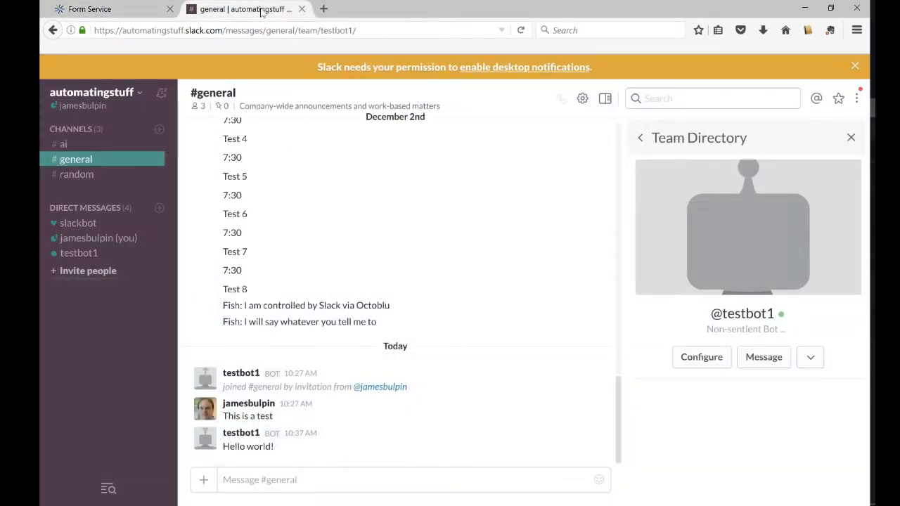
click(138, 95)
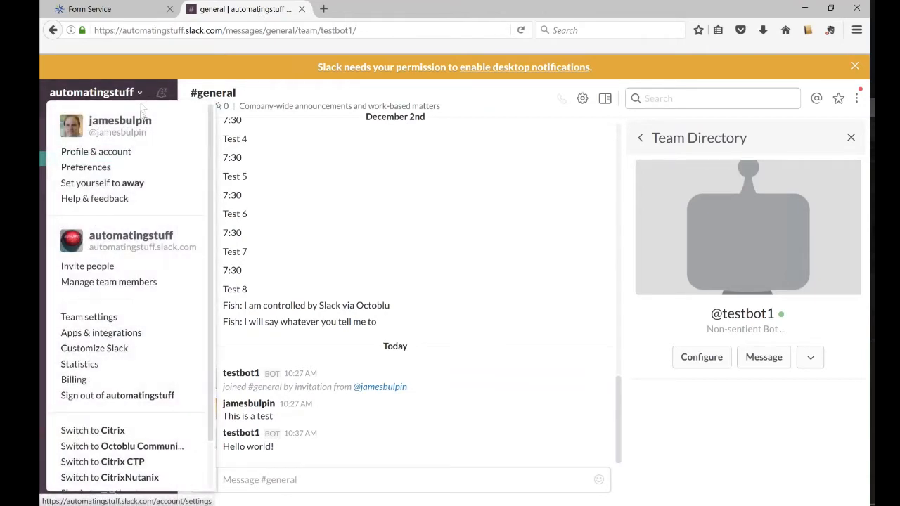
click(123, 337)
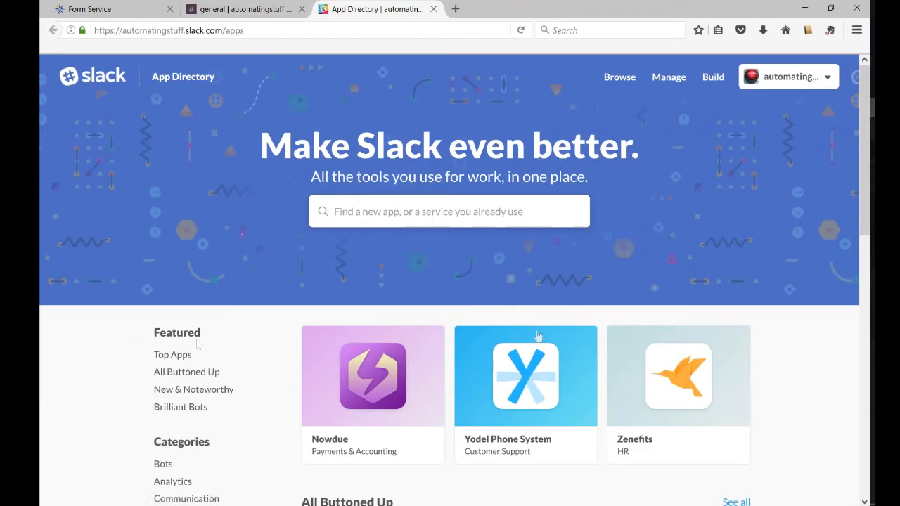
click(669, 78)
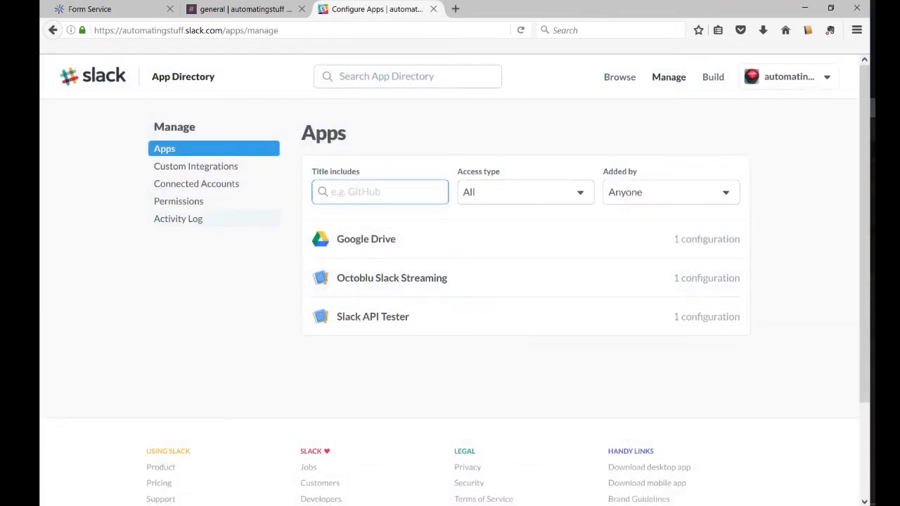
click(195, 168)
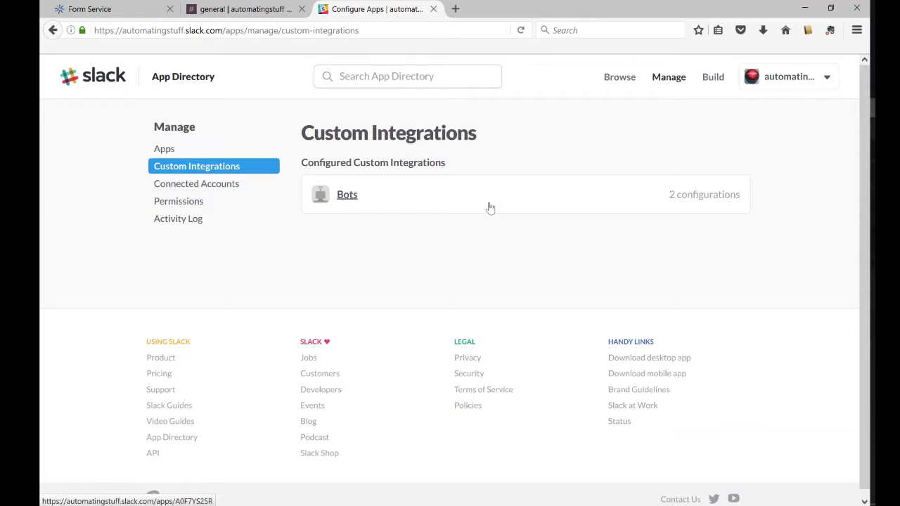
click(686, 203)
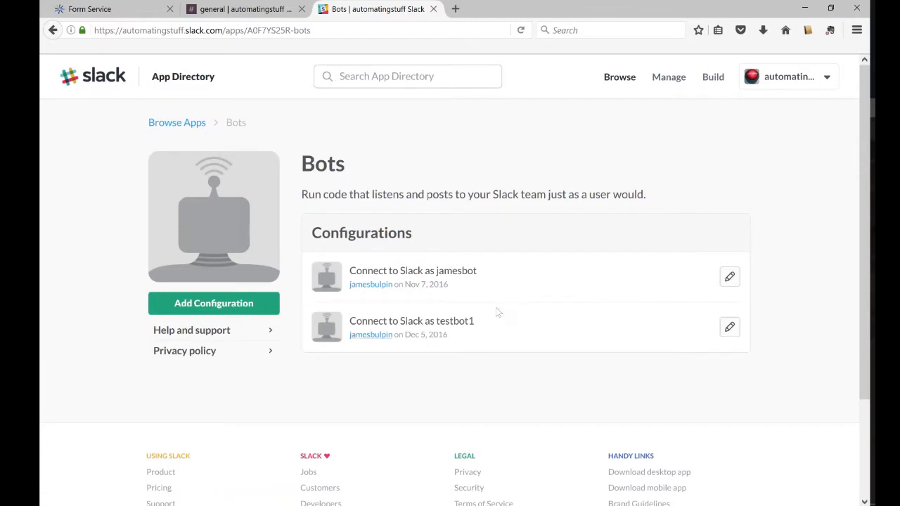
Add a new bot integration with the username testbot2.
click(212, 307)
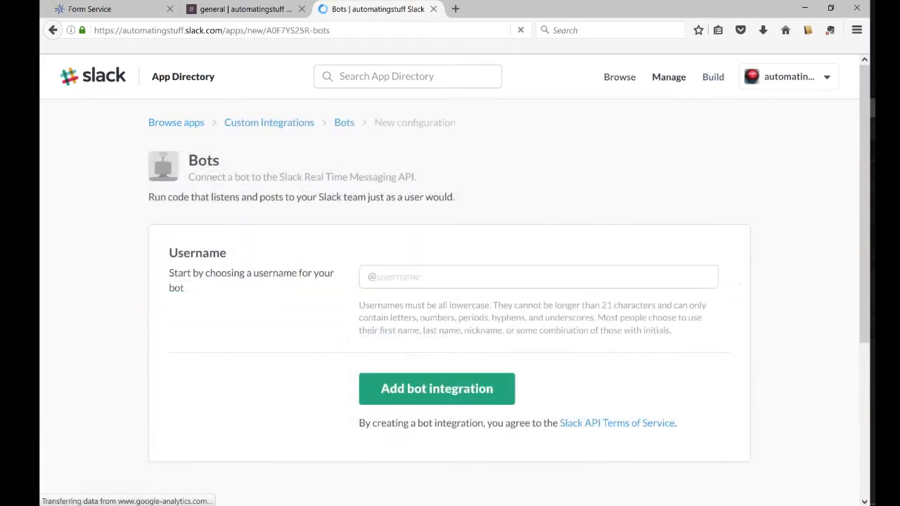
click(407, 279)
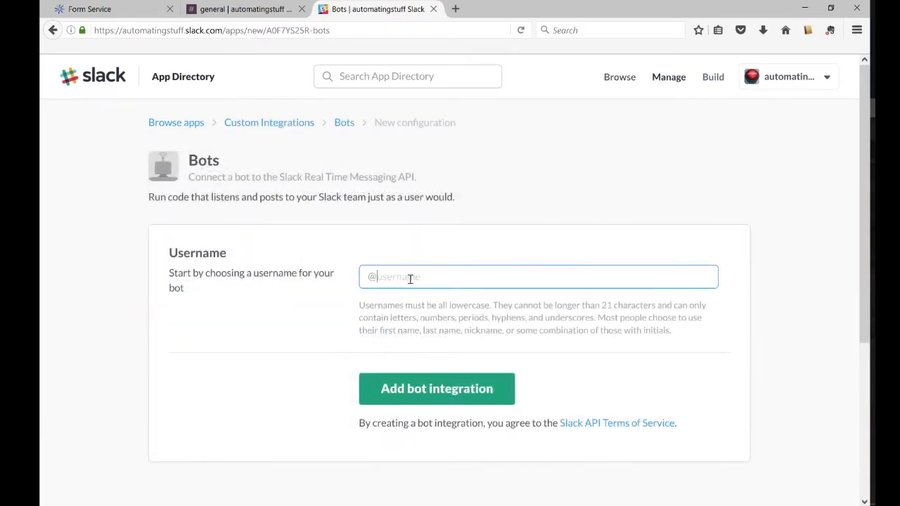
text(testbot)
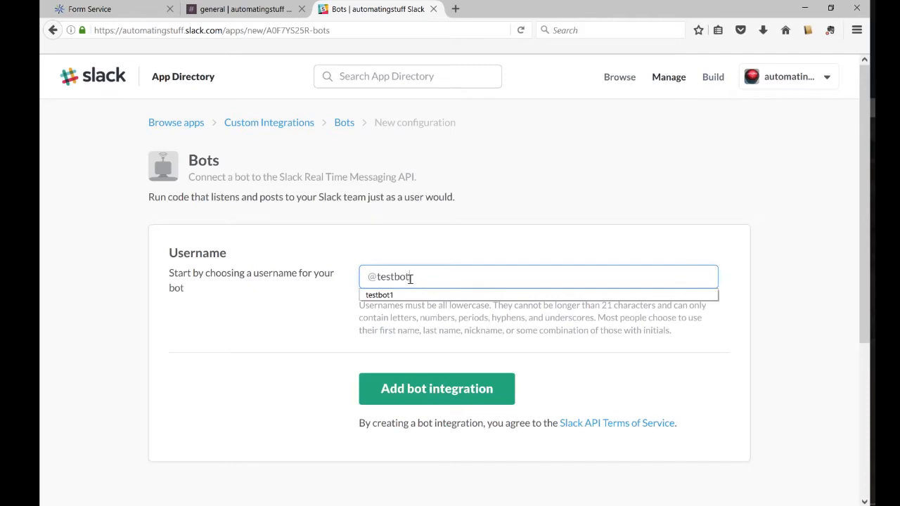
text(2)
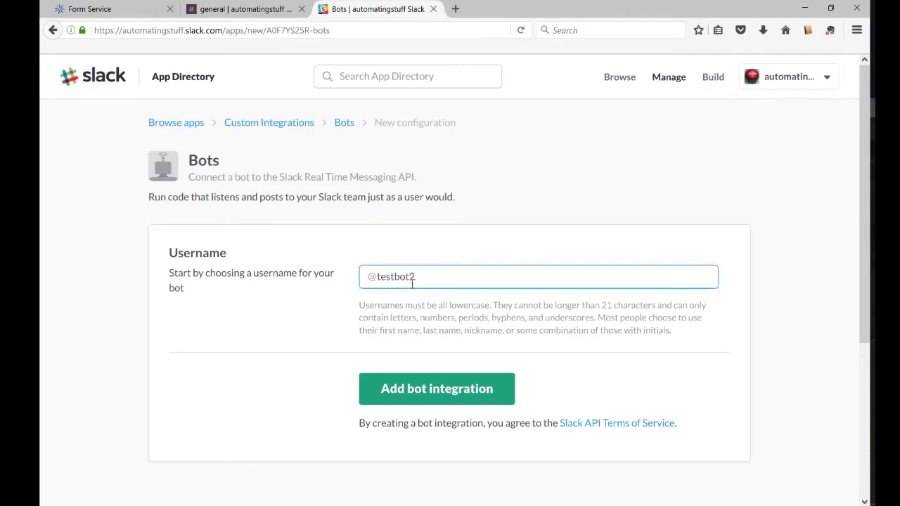
click(448, 396)
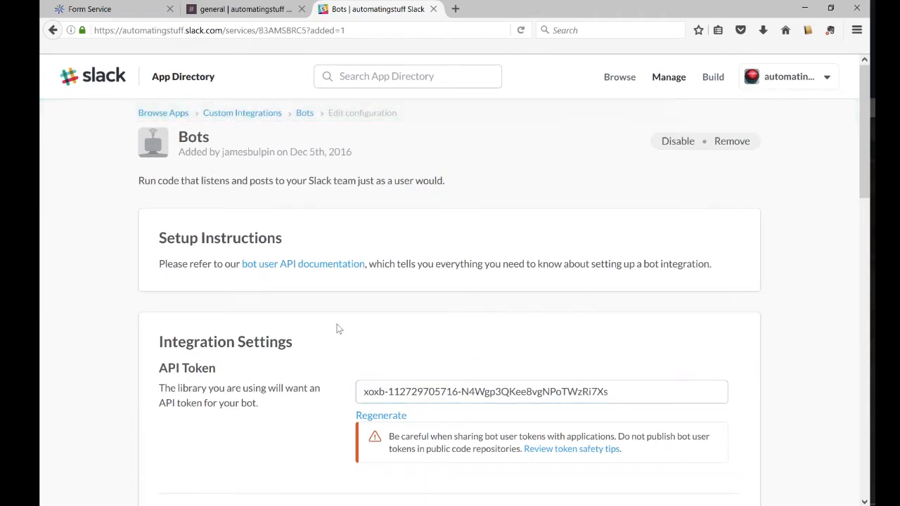
Save the integration settings of testbot2 with the optional fields left blank.
scroll(338, 328, down, 10)
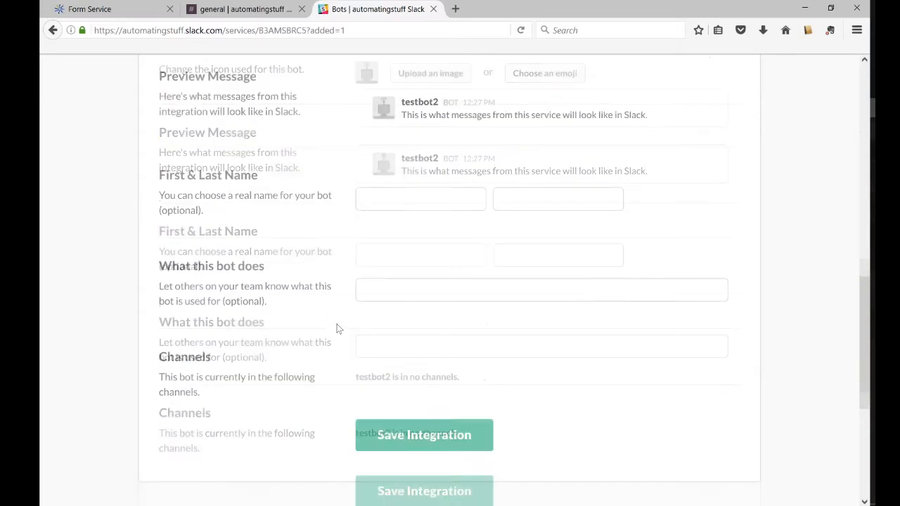
scroll(337, 328, down, 2)
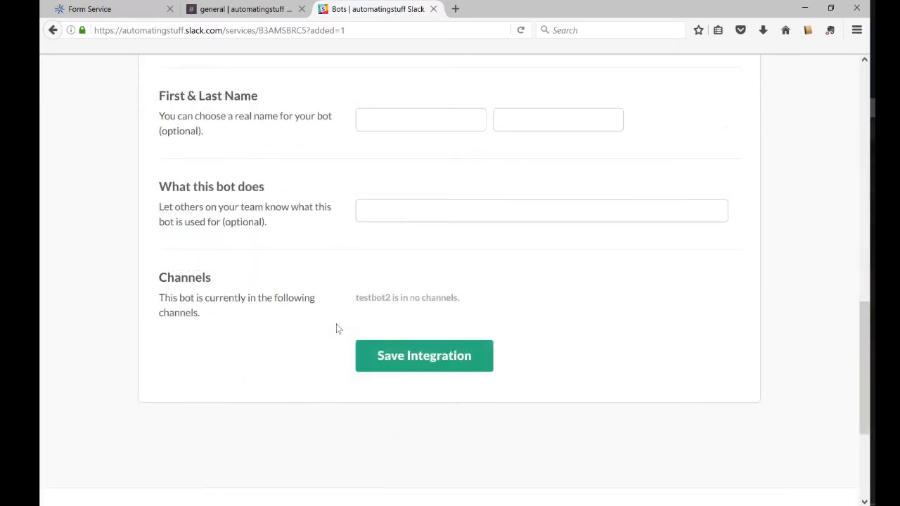
click(418, 357)
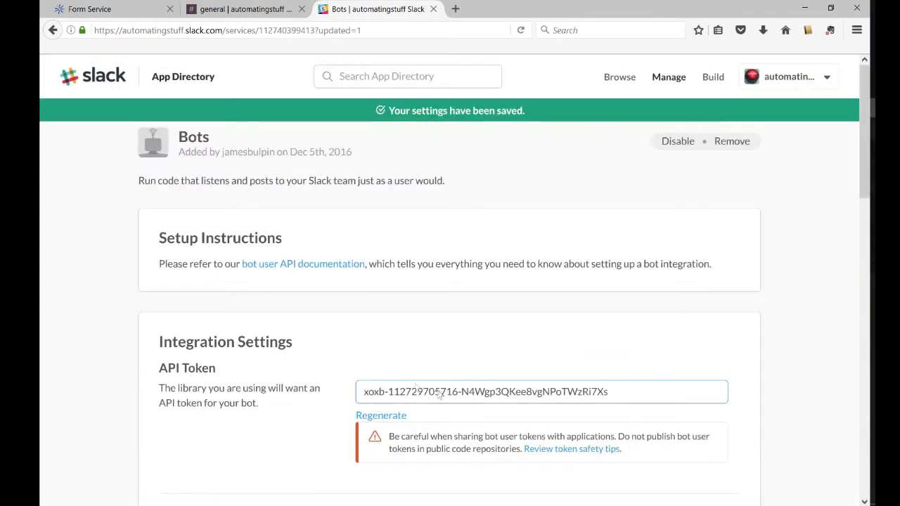
Copy the bot's API token from Slack, paste it into the Token field of the Octoblu form, and submit it.
drag(611, 392, 365, 398)
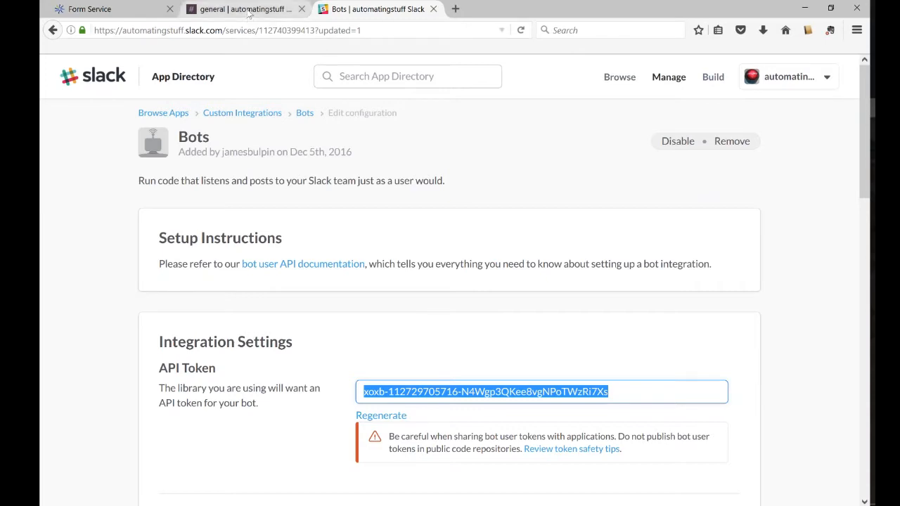
click(102, 9)
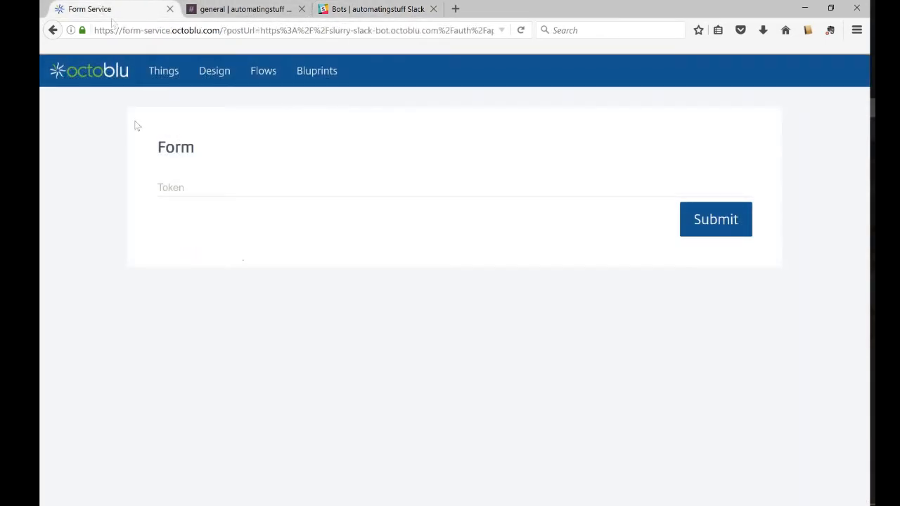
click(185, 185)
key(ctrl+v)
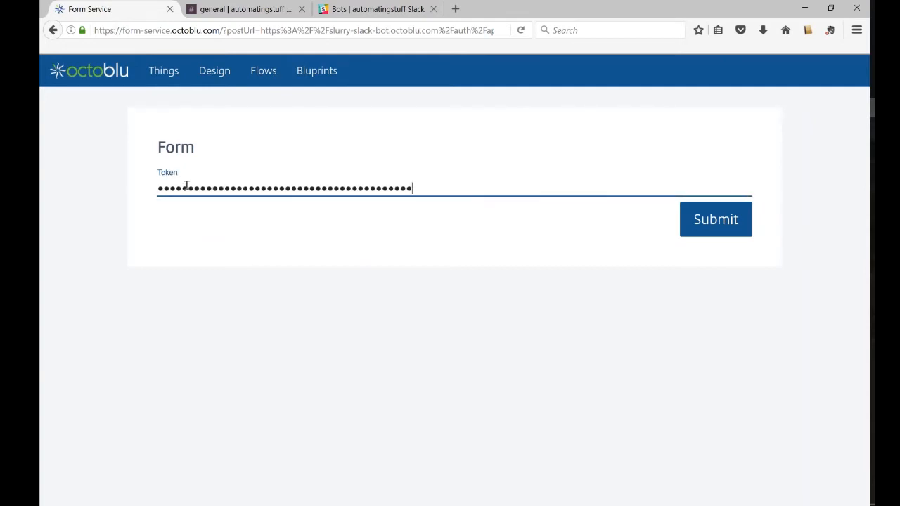
click(699, 233)
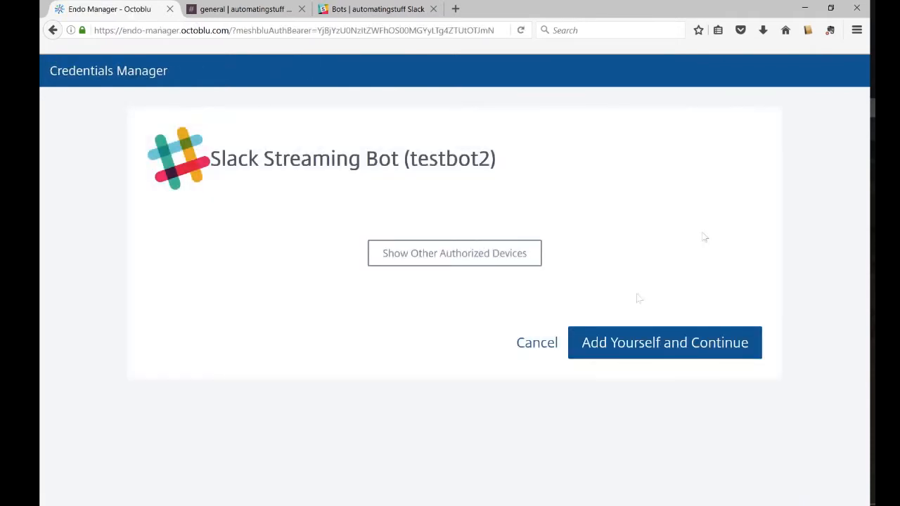
Add yourself to the Slack Streaming Bot's authorized devices and save the testbot2 thing's properties.
click(649, 345)
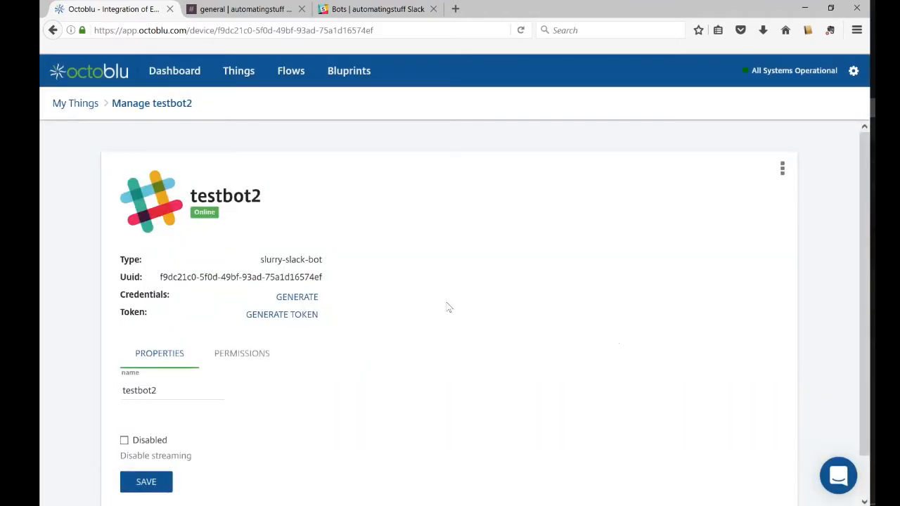
scroll(448, 307, down, 2)
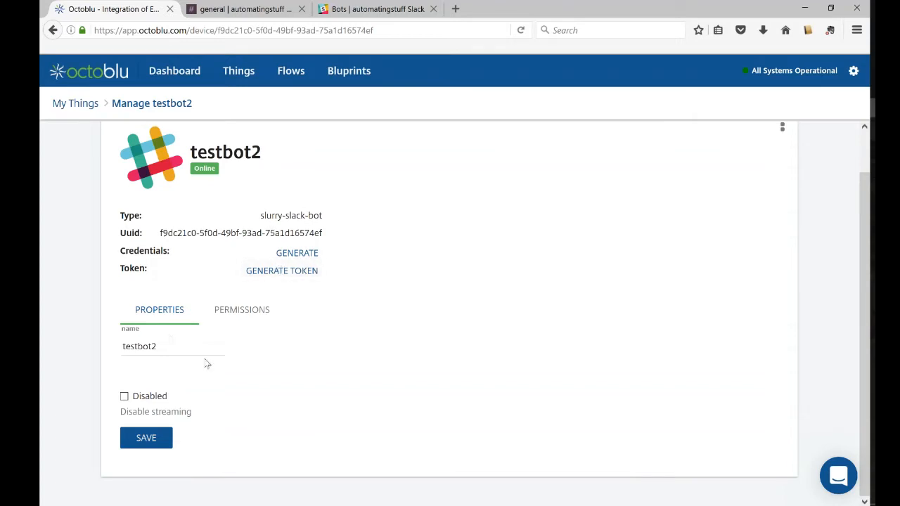
click(150, 445)
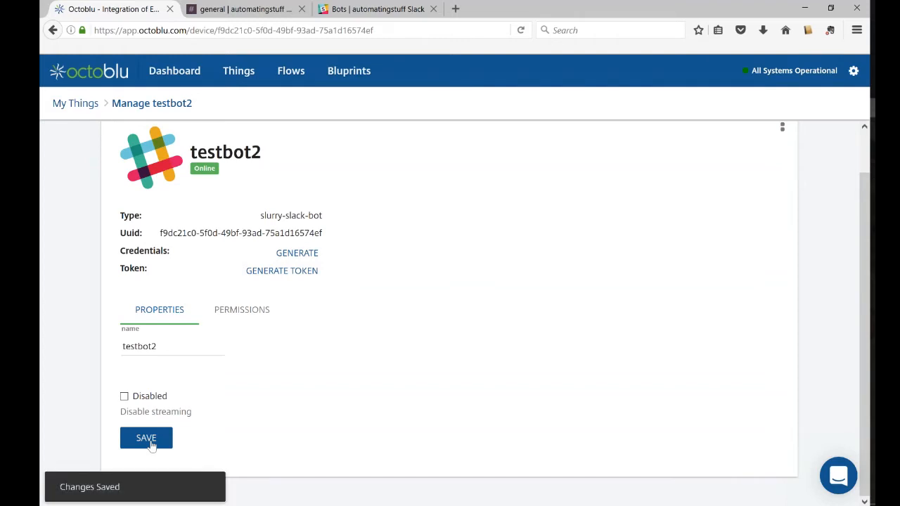
Create a new flow, place the testbot2 thing in it, and update the thing's permissions.
click(292, 73)
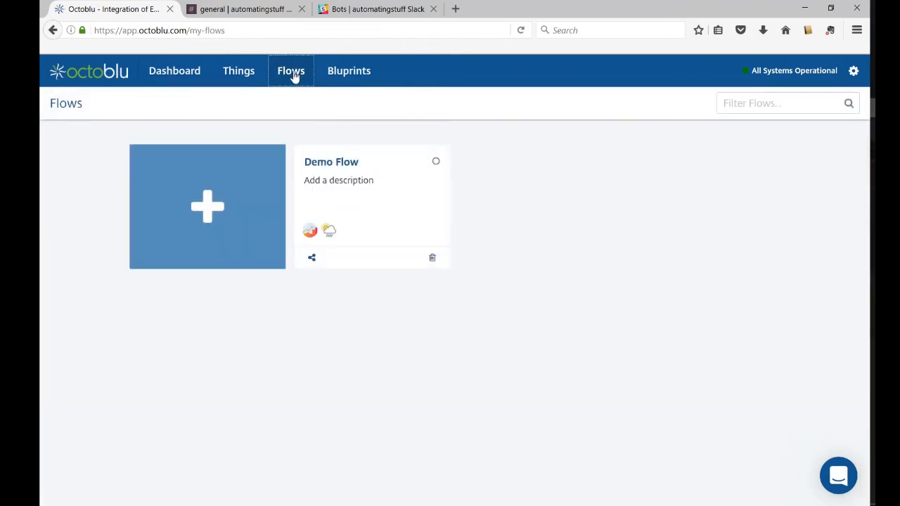
click(156, 204)
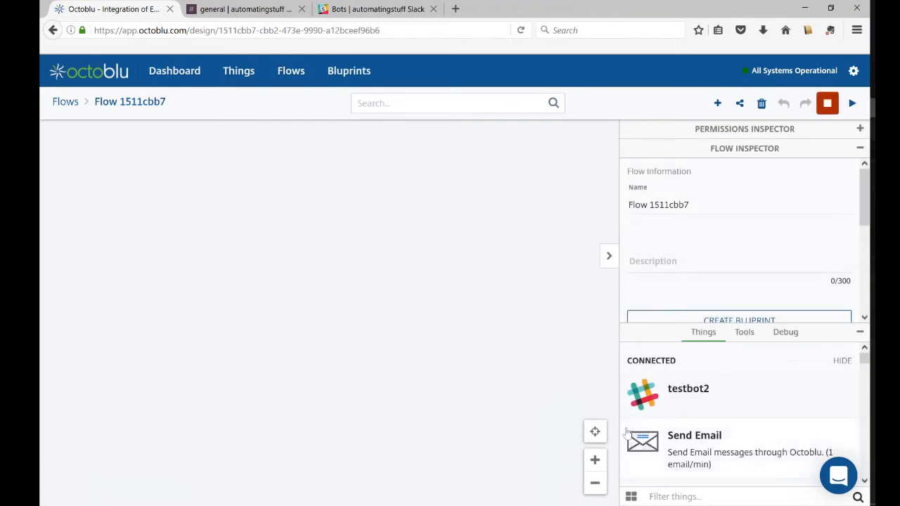
click(644, 396)
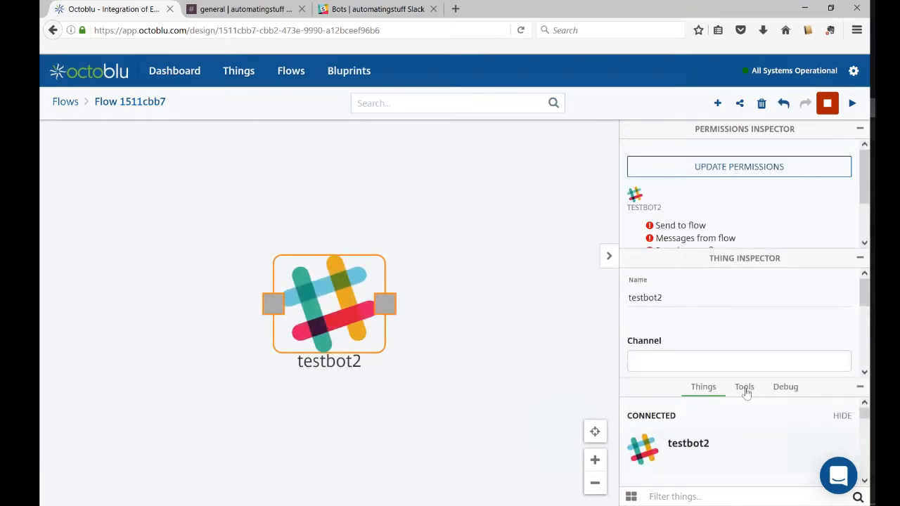
click(724, 171)
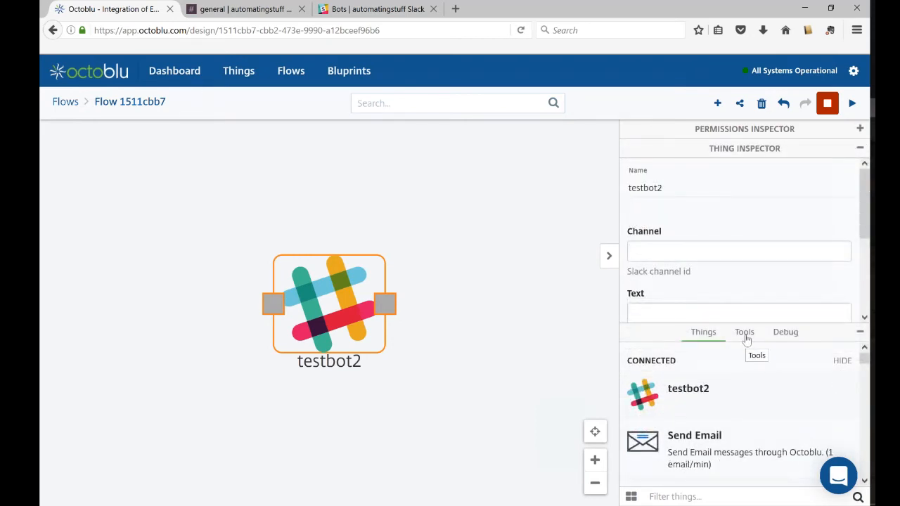
Add a Debug tool to the flow.
click(746, 342)
scroll(730, 402, down, 5)
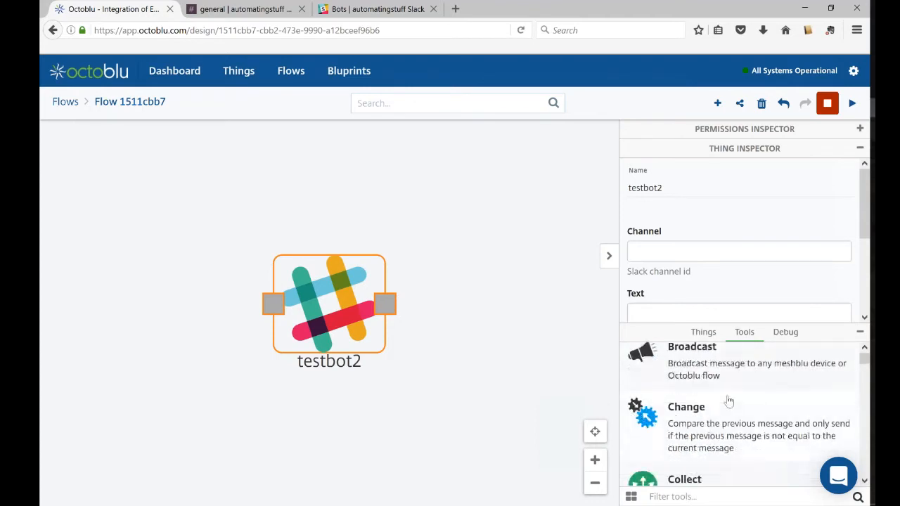
click(707, 459)
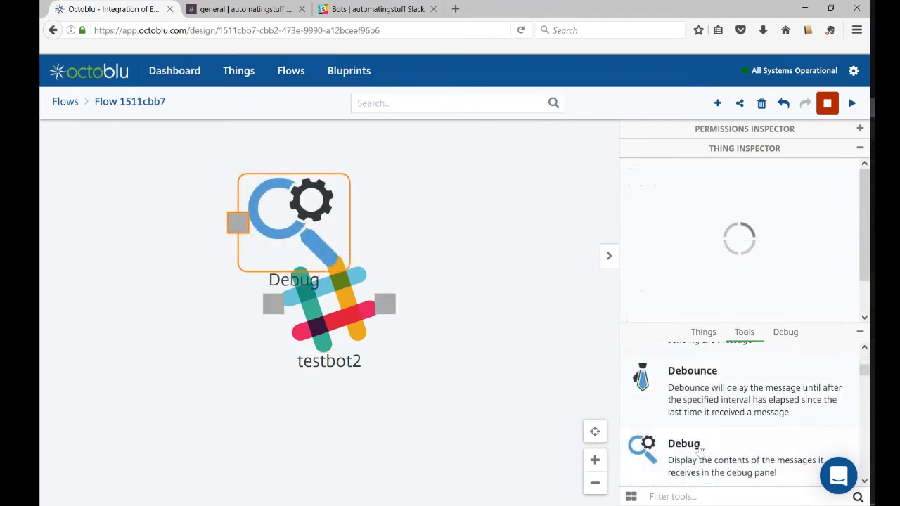
Place the Debug node beside testbot2, connect testbot2's output to it, start the flow and show the debug output.
drag(322, 245, 520, 327)
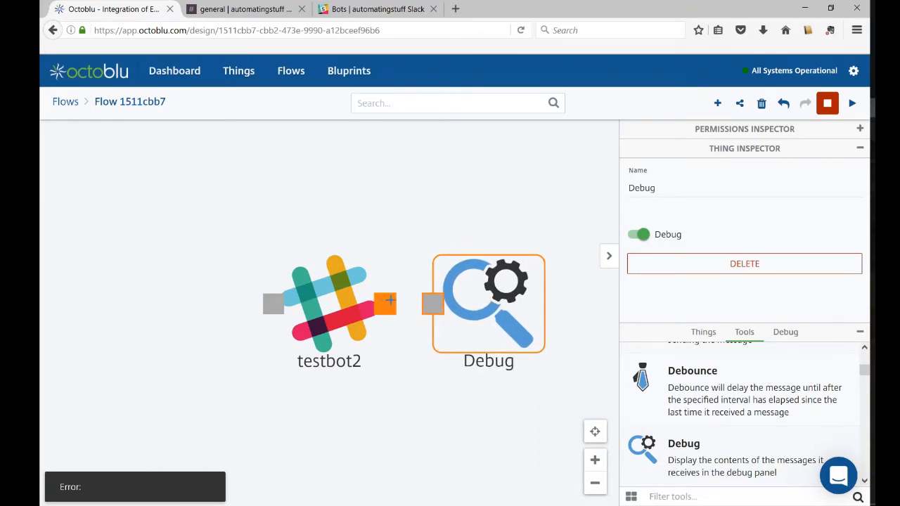
drag(391, 300, 429, 303)
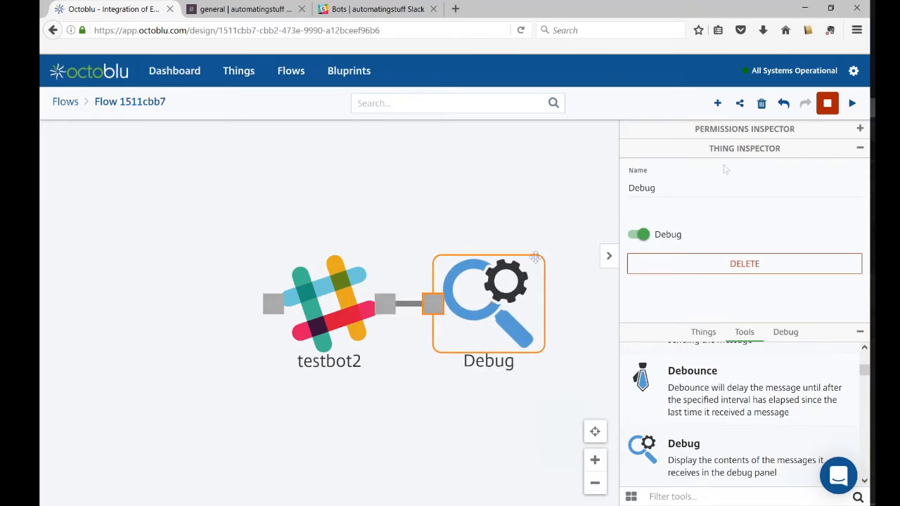
click(853, 105)
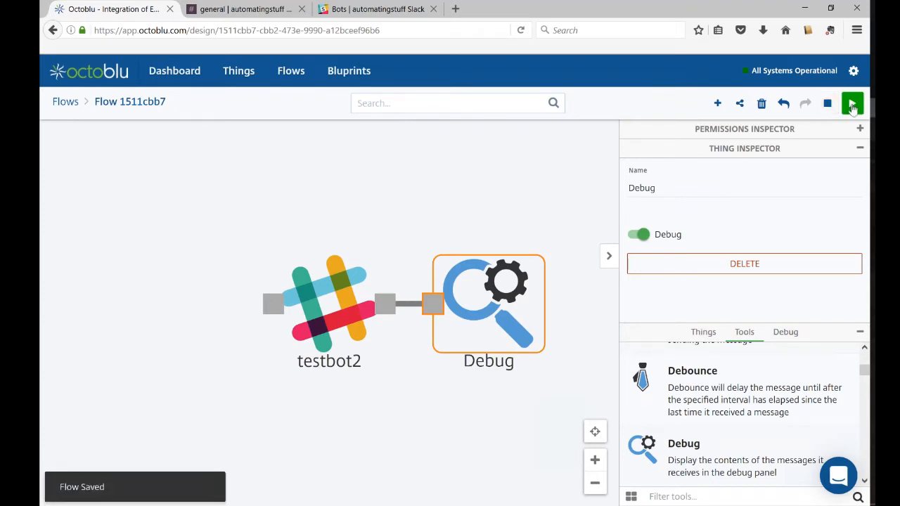
click(785, 334)
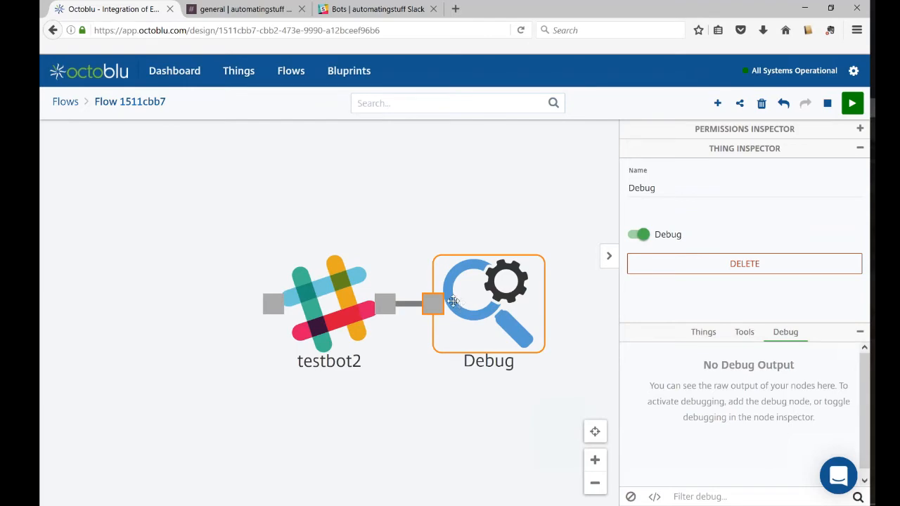
Switch to Slack and invite testbot2 to the #general channel.
click(247, 9)
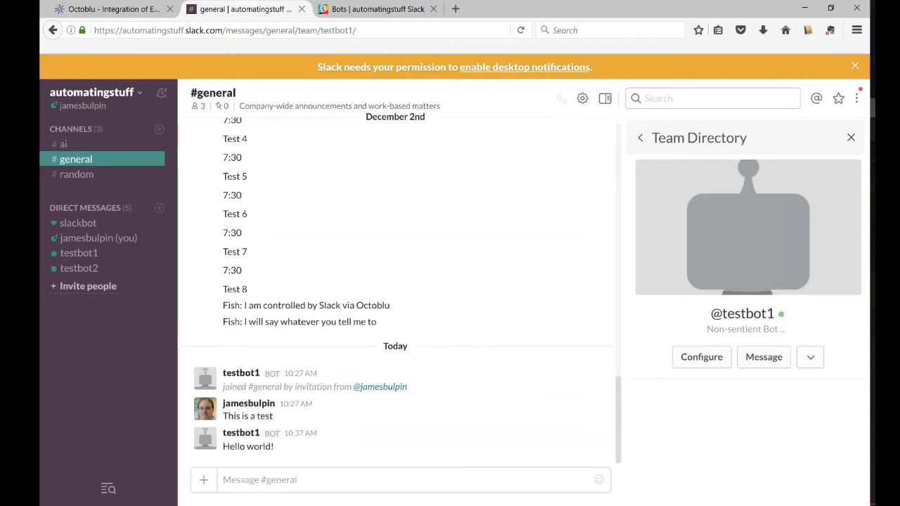
click(97, 272)
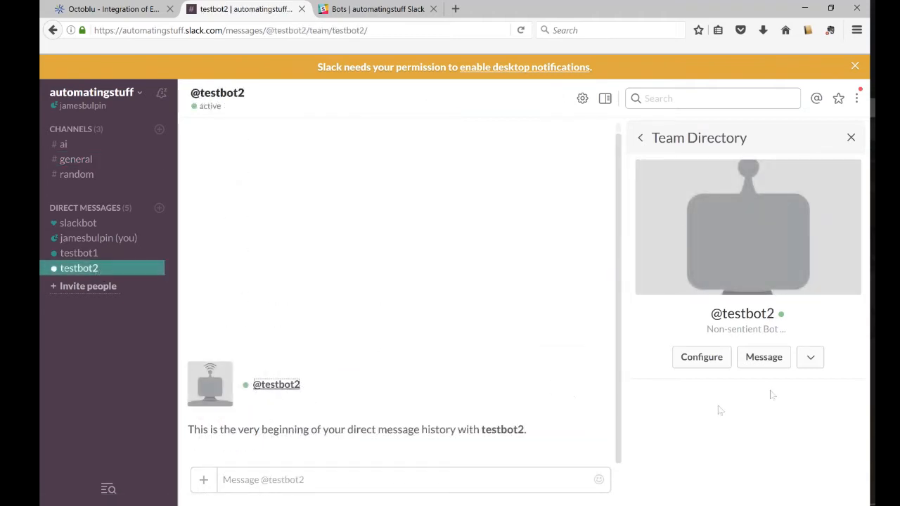
click(812, 362)
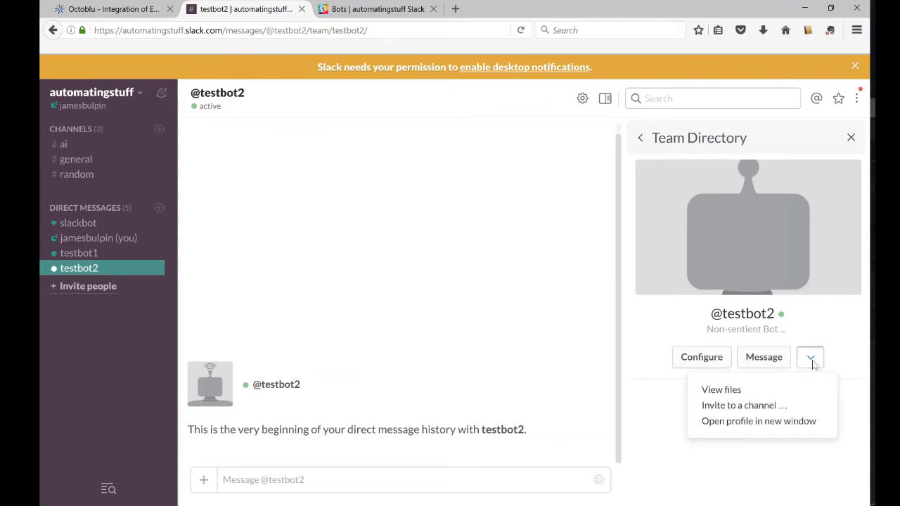
click(771, 408)
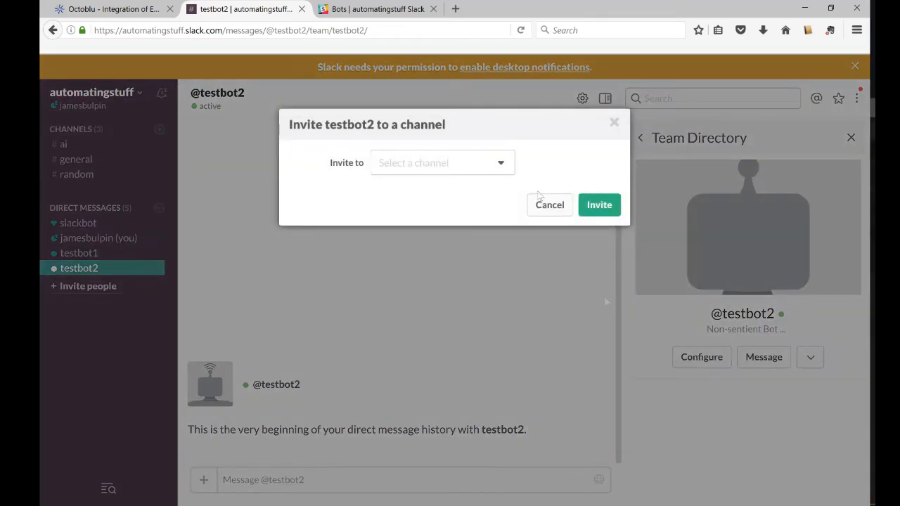
click(503, 169)
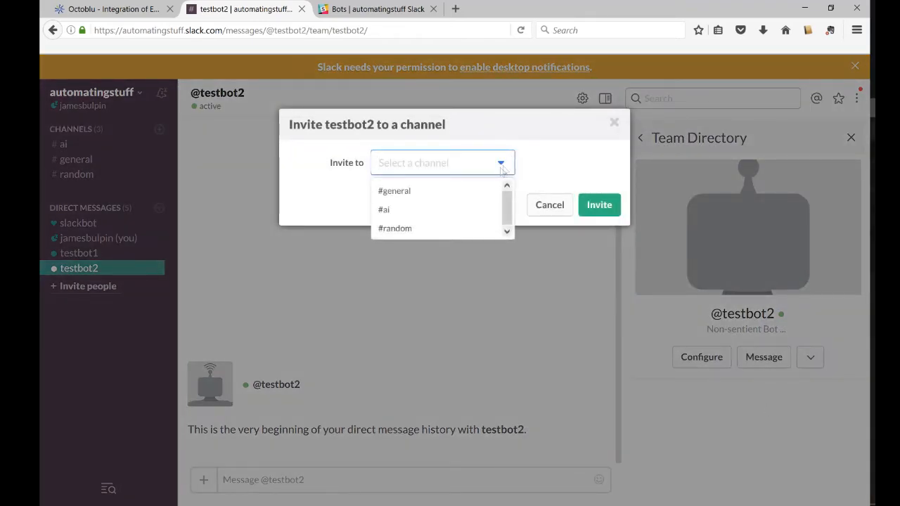
click(403, 191)
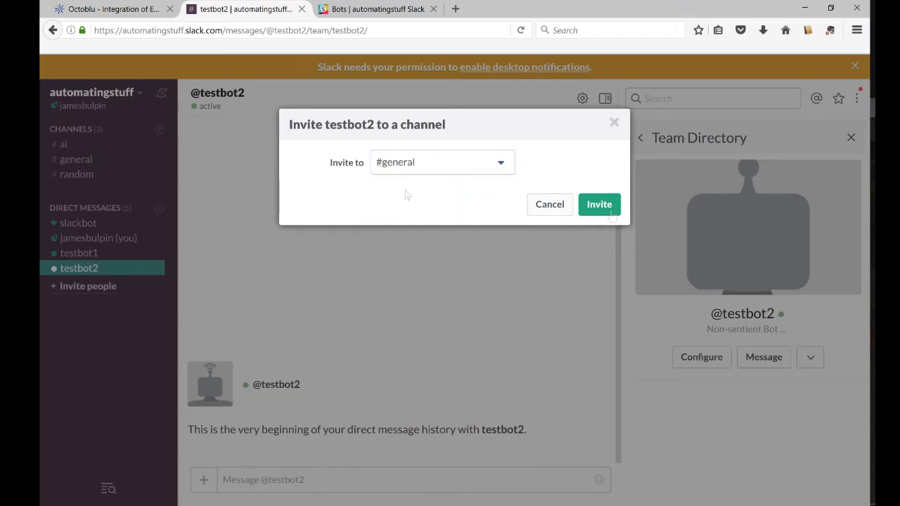
click(598, 206)
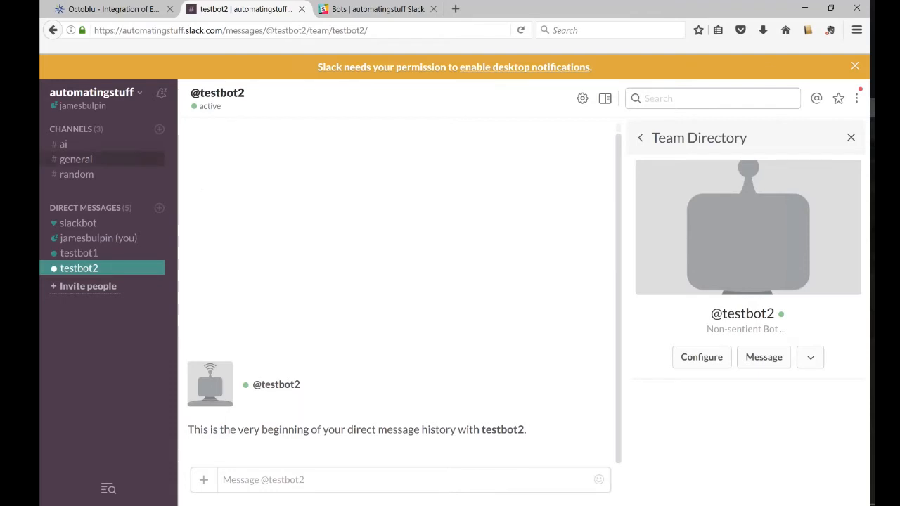
Post the message "Test to see if testbot2 can stream this" in the #general channel.
click(71, 161)
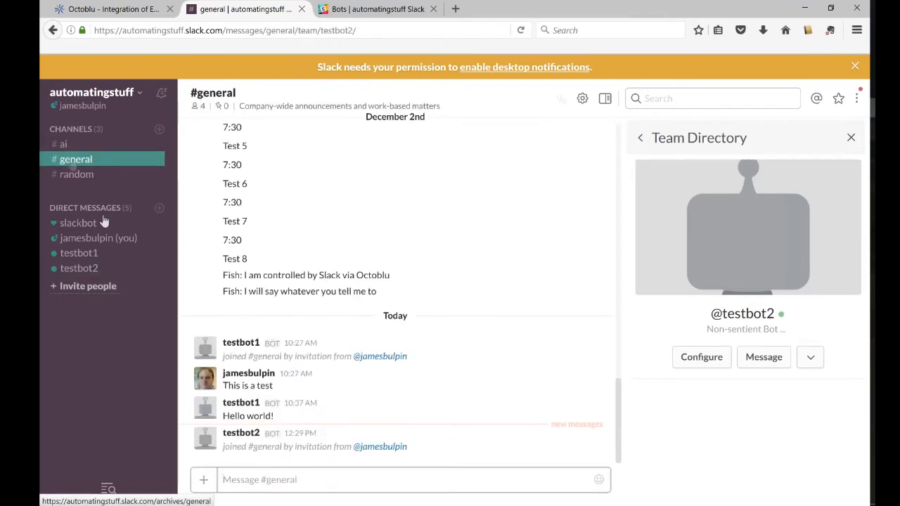
click(260, 480)
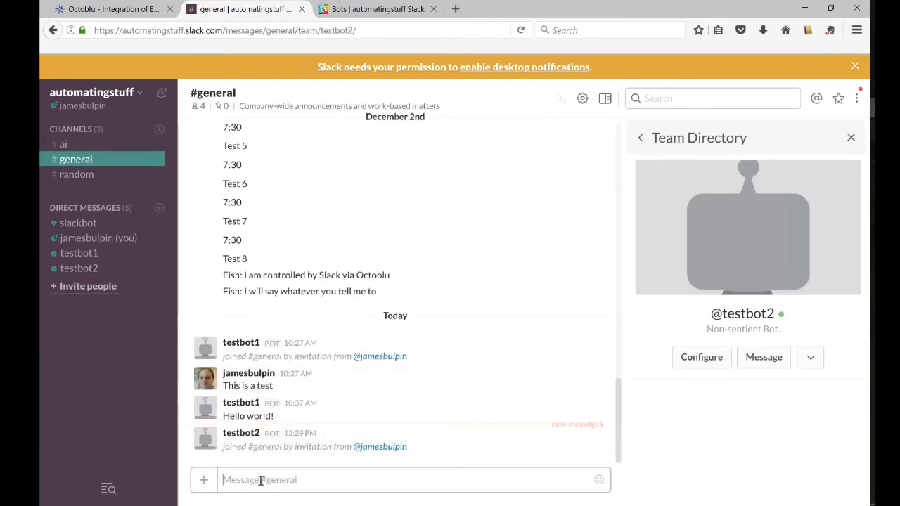
text(Test)
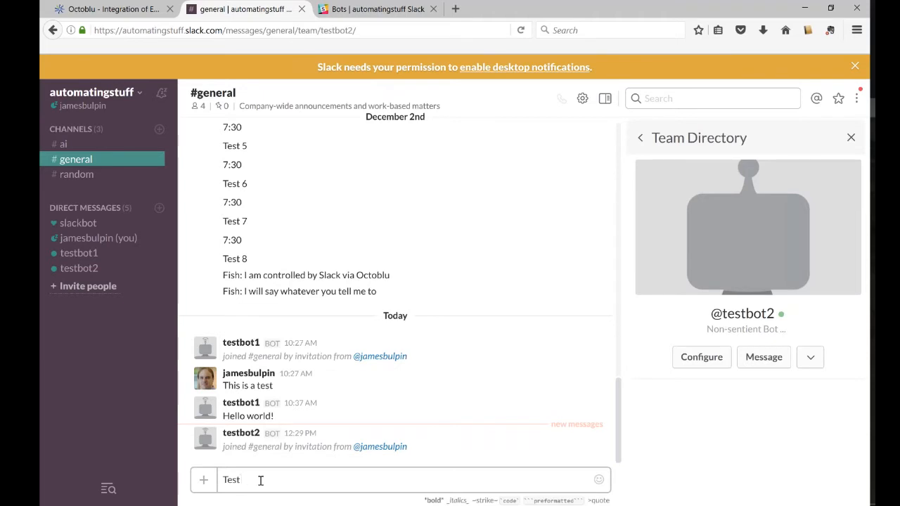
text( to see if testbot2 can stream this)
key(Return)
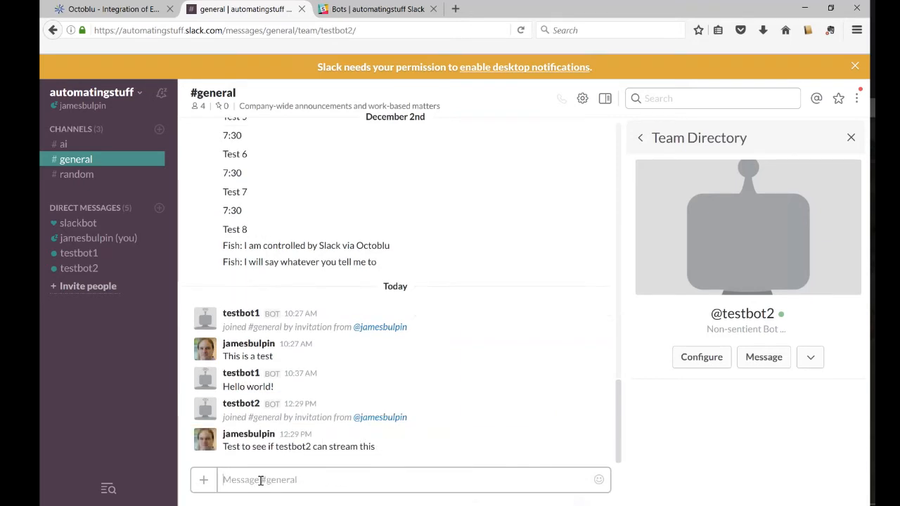
Switch back to Octoblu and examine the message data and metadata in the flow's debug output.
click(111, 13)
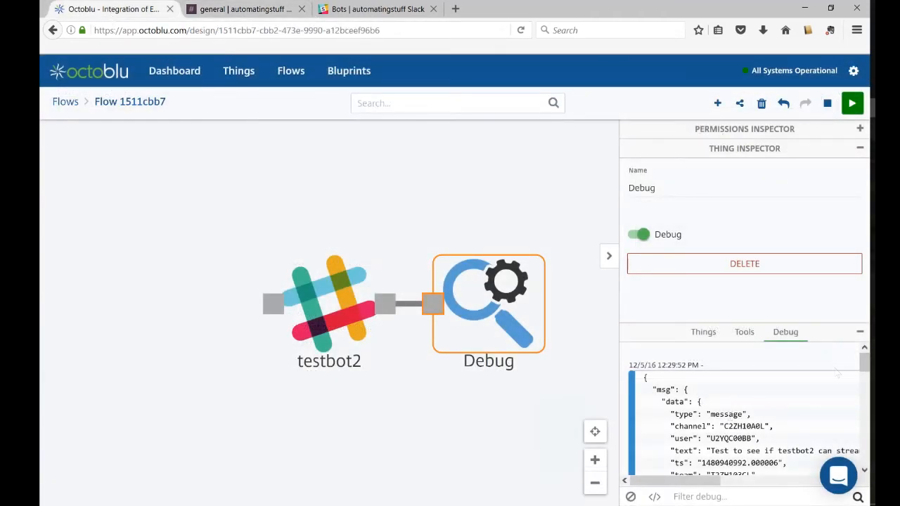
scroll(866, 370, down, 1)
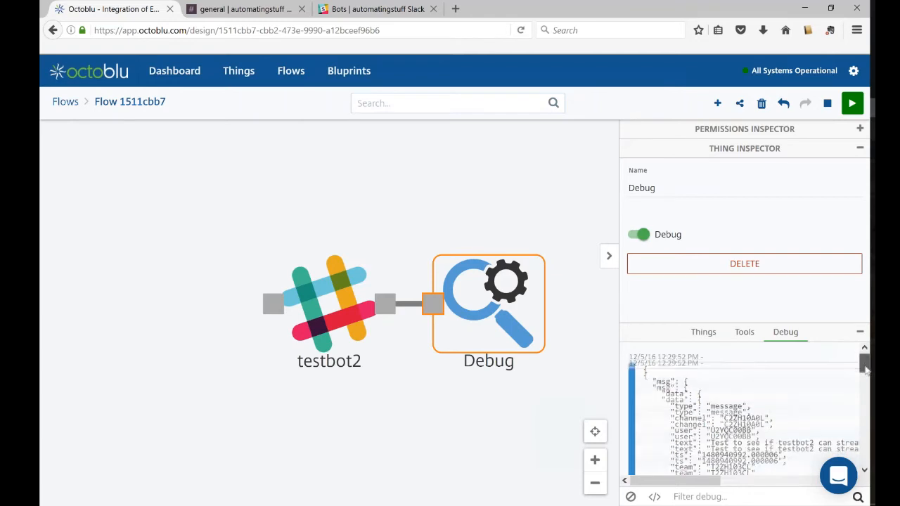
scroll(866, 370, down, 1)
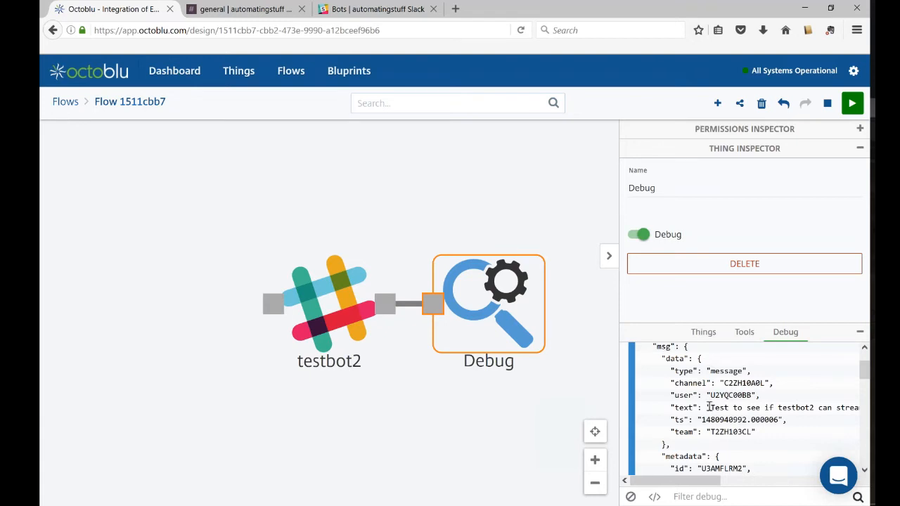
drag(710, 407, 692, 478)
scroll(778, 431, up, 3)
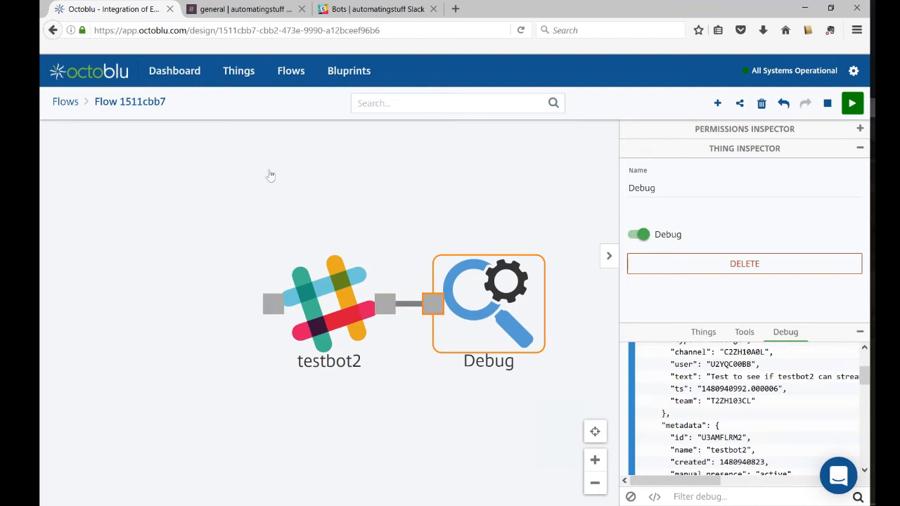
Filter all available things by "slack", choose Slack Bot (Beta), and authorize Endo Slack Bot to access the Octoblu account.
click(241, 79)
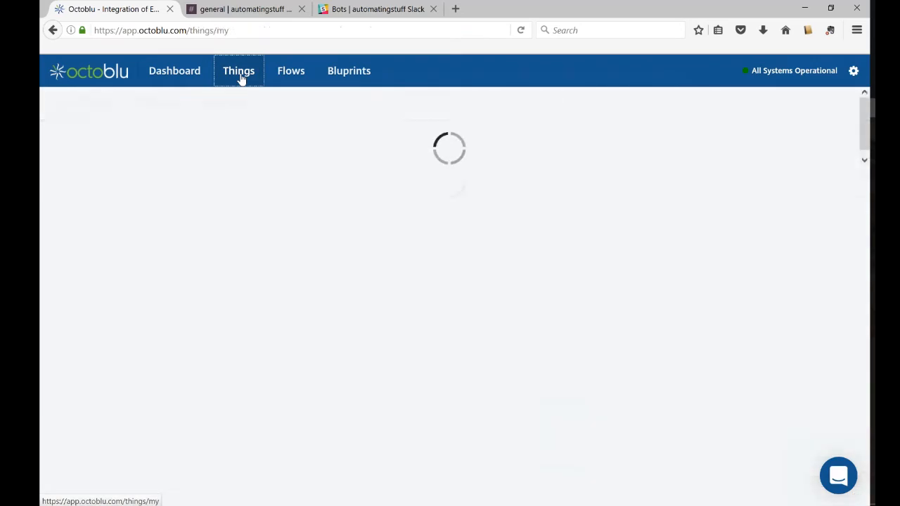
click(159, 109)
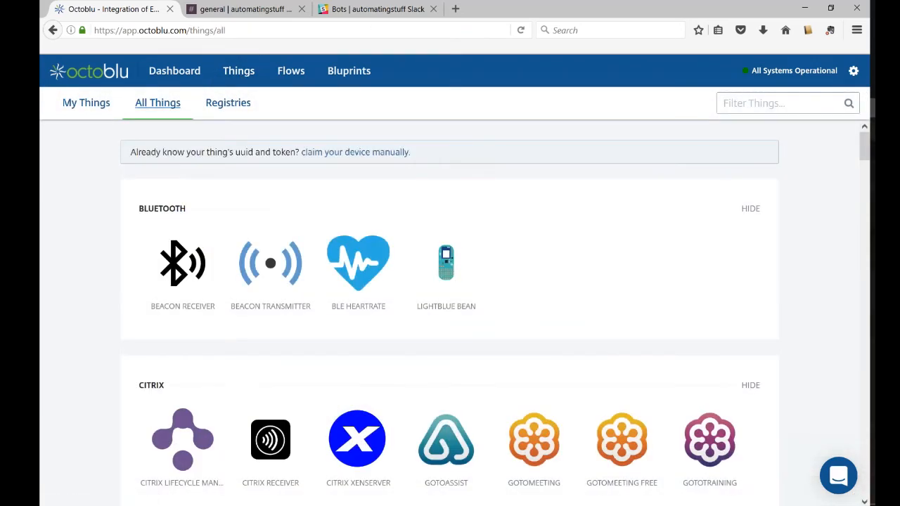
click(763, 102)
text(slack)
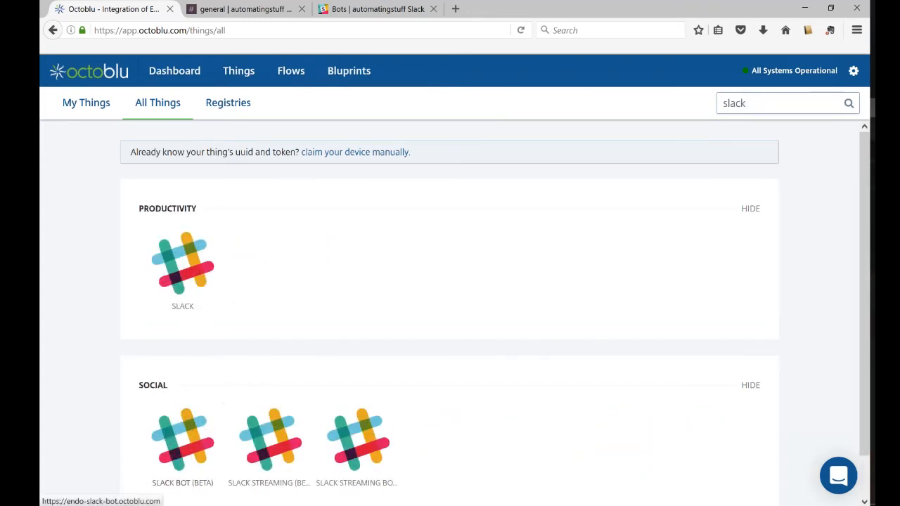
click(183, 437)
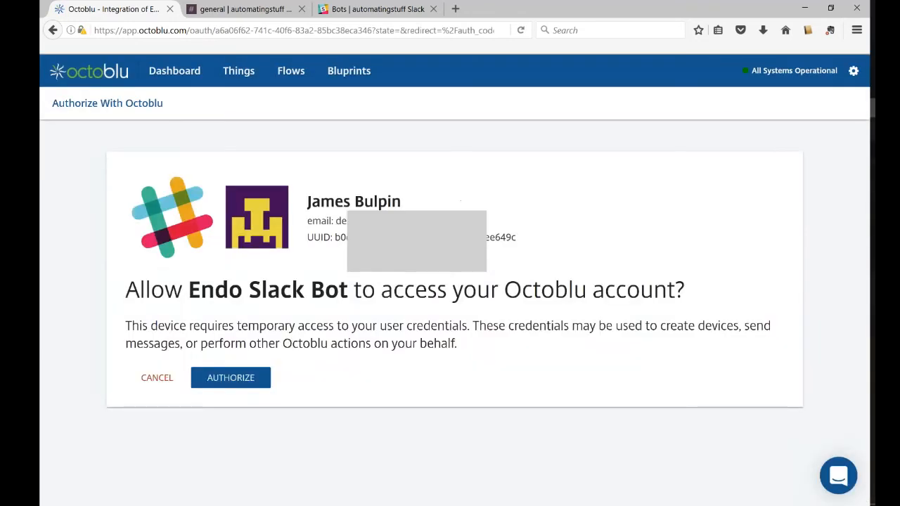
click(237, 382)
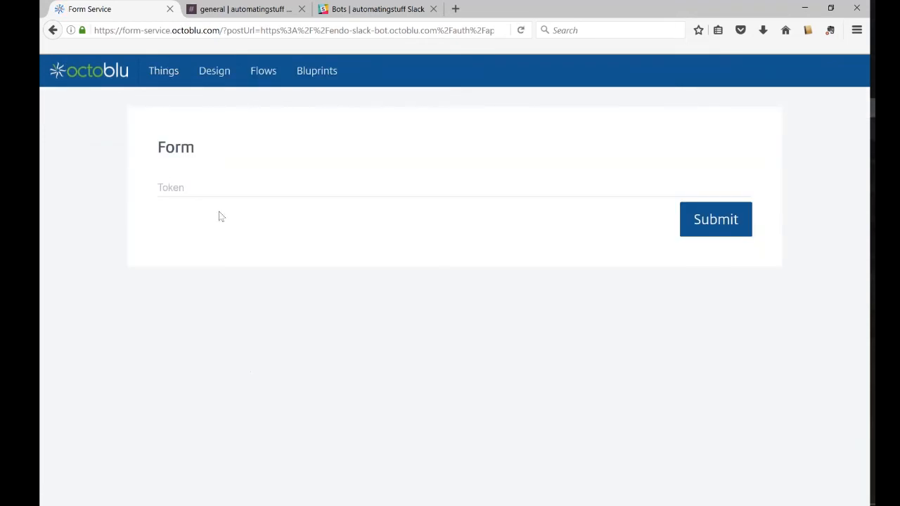
Paste the bot's API token into the Token field of the Endo Slack Bot form and submit it.
click(207, 185)
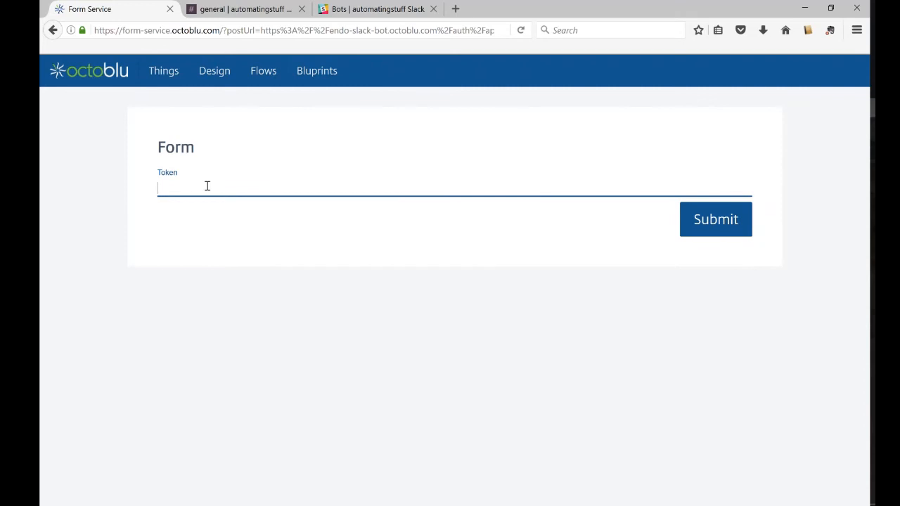
key(ctrl+v)
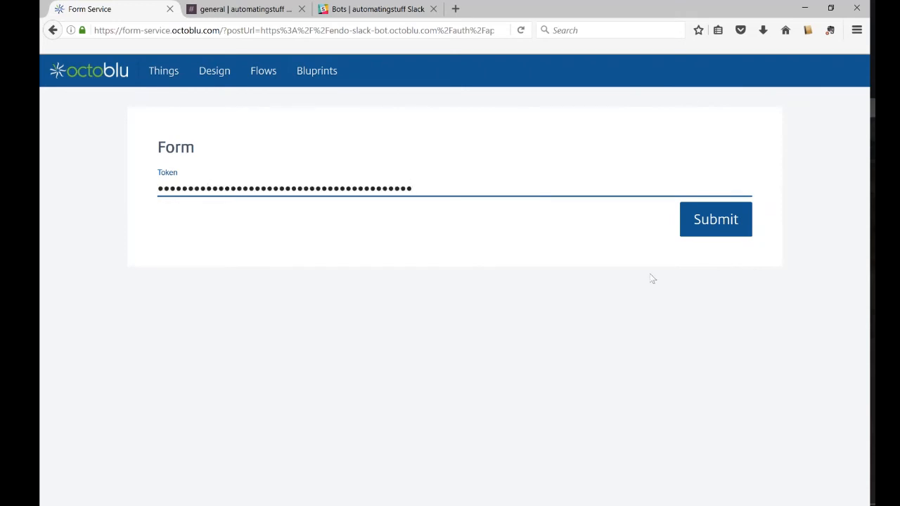
click(711, 228)
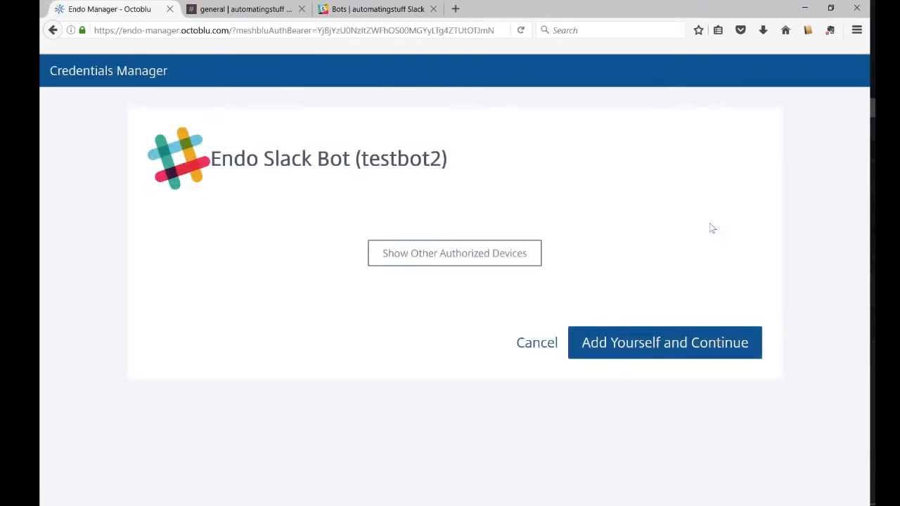
Add yourself to the Endo Slack Bot's authorized devices and save the new testbot2 thing's properties.
click(675, 347)
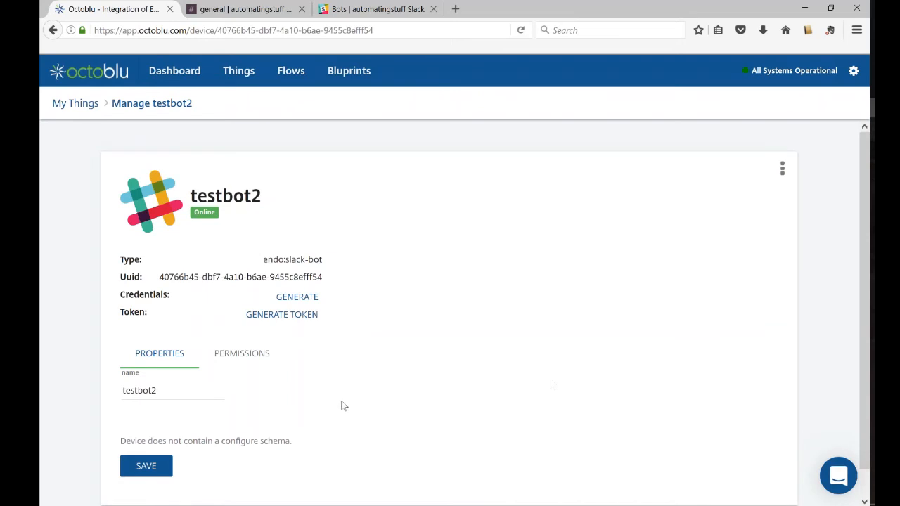
click(143, 468)
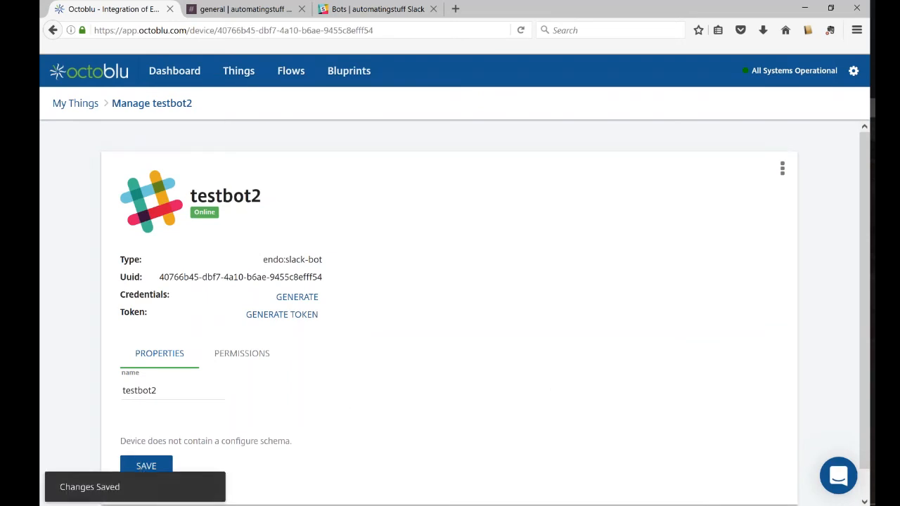
Reopen Flow 1511cbb7 and add the testbot2 Slack Bot thing to it as a separate node.
click(291, 78)
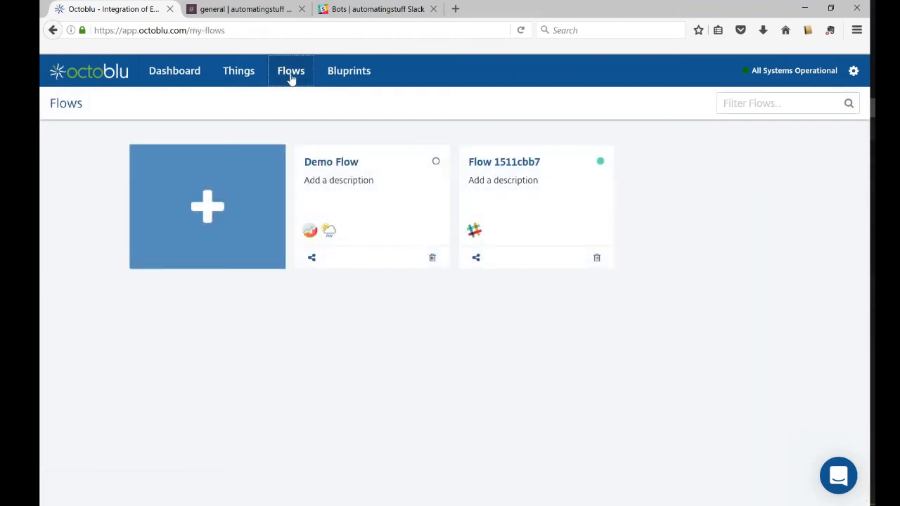
click(494, 164)
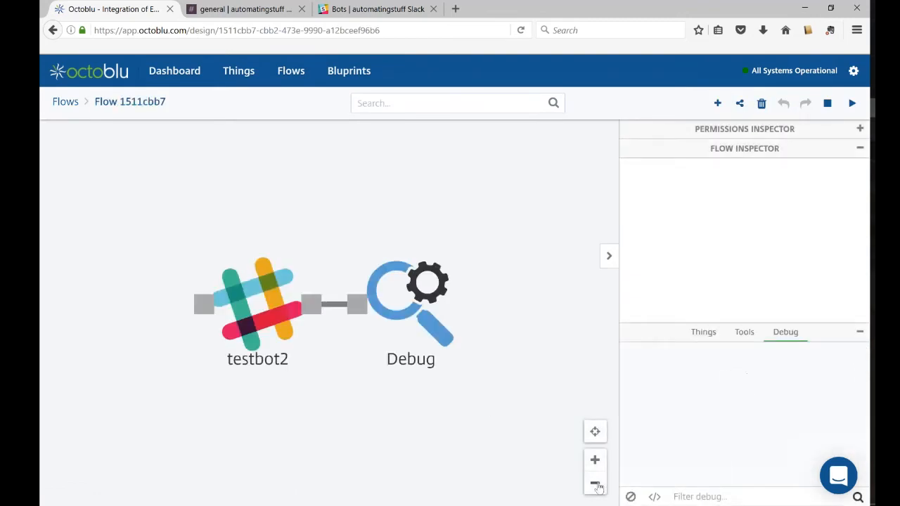
click(596, 484)
click(595, 483)
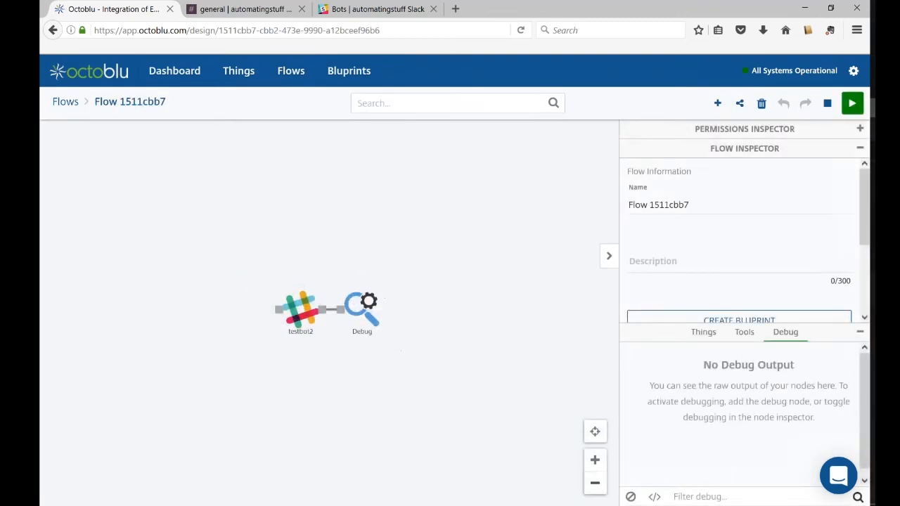
click(704, 333)
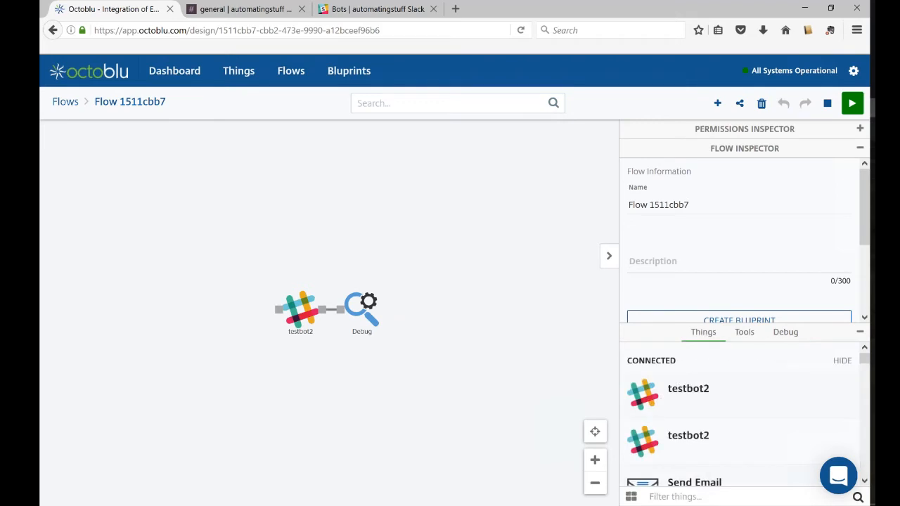
click(696, 396)
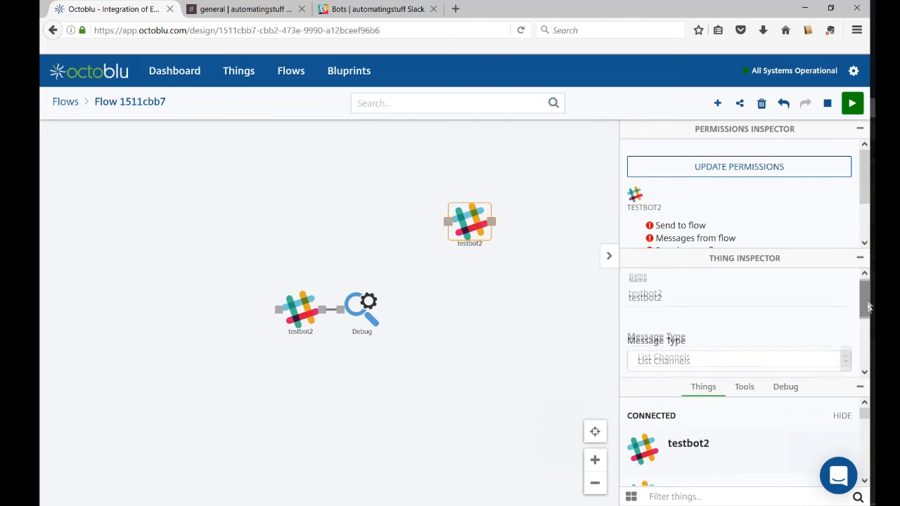
Update the flow permissions for the new testbot2 Slack Bot node and move it higher above the existing streaming bot pair.
scroll(865, 296, down, 1)
scroll(774, 330, down, 2)
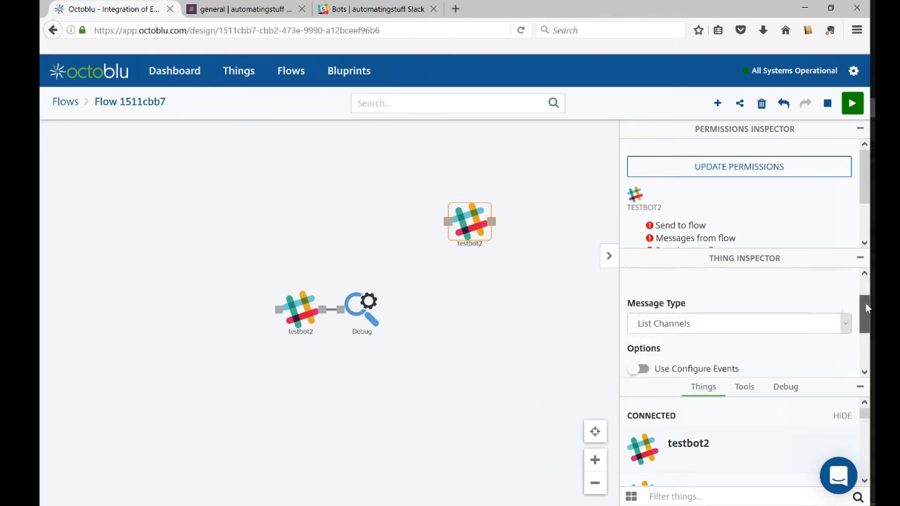
click(725, 174)
drag(468, 220, 364, 171)
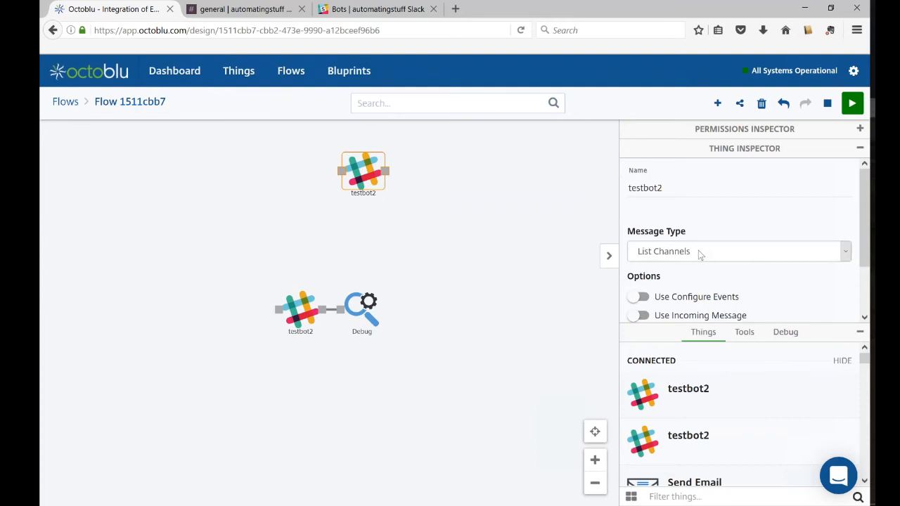
Add a Debug tool to the flow and place it just to the right of the upper testbot2 node.
click(746, 338)
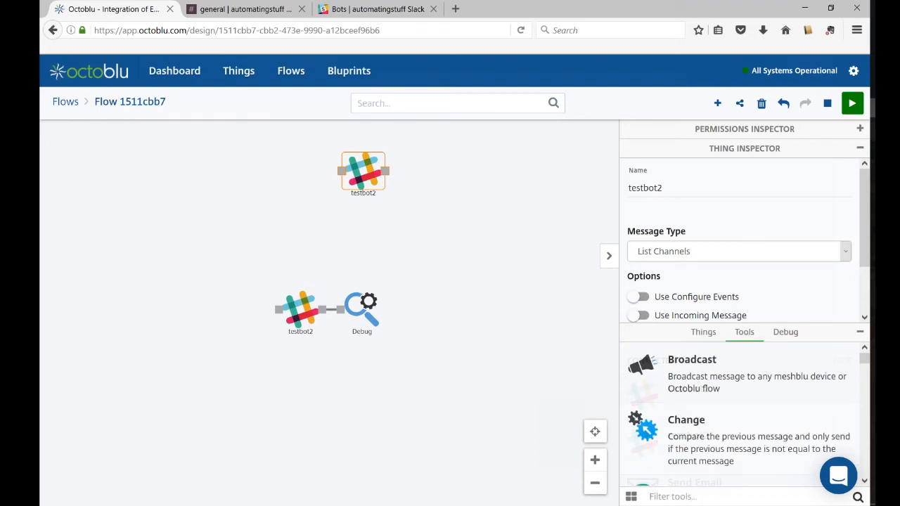
scroll(719, 471, down, 3)
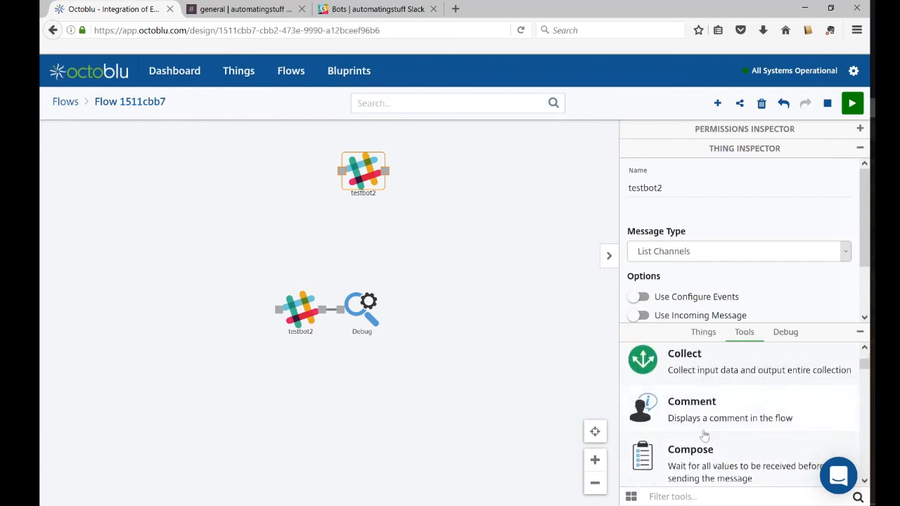
scroll(705, 436, down, 1)
click(701, 457)
drag(355, 369, 445, 171)
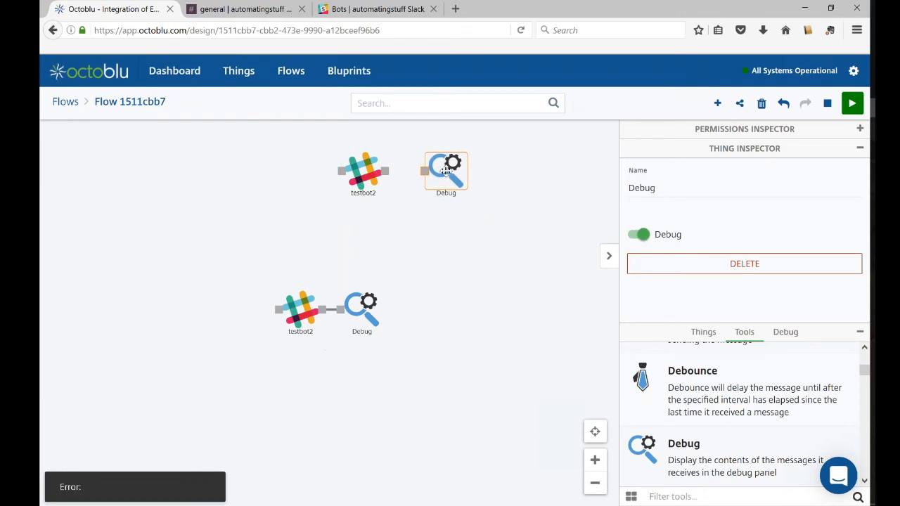
Add a Trigger, wire it through the upper testbot2 node to its Debug node, and update the trigger service permissions.
click(687, 496)
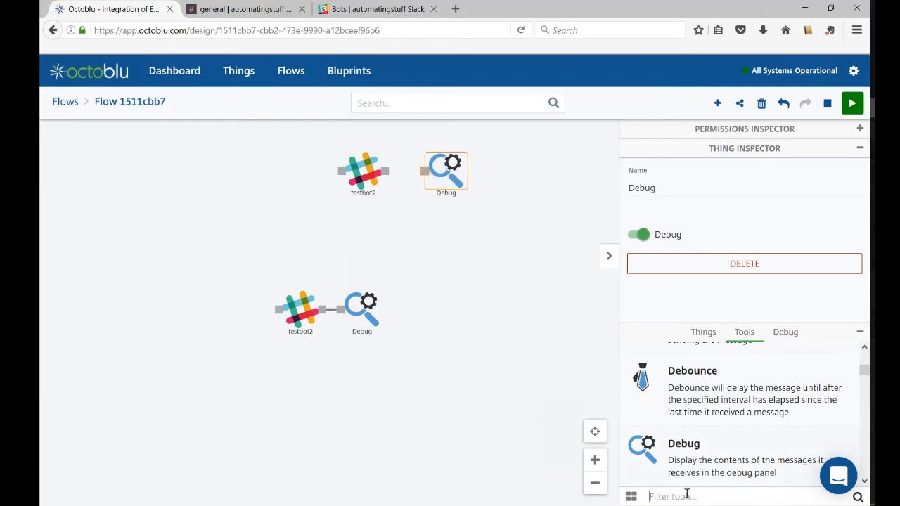
text(tri)
click(685, 439)
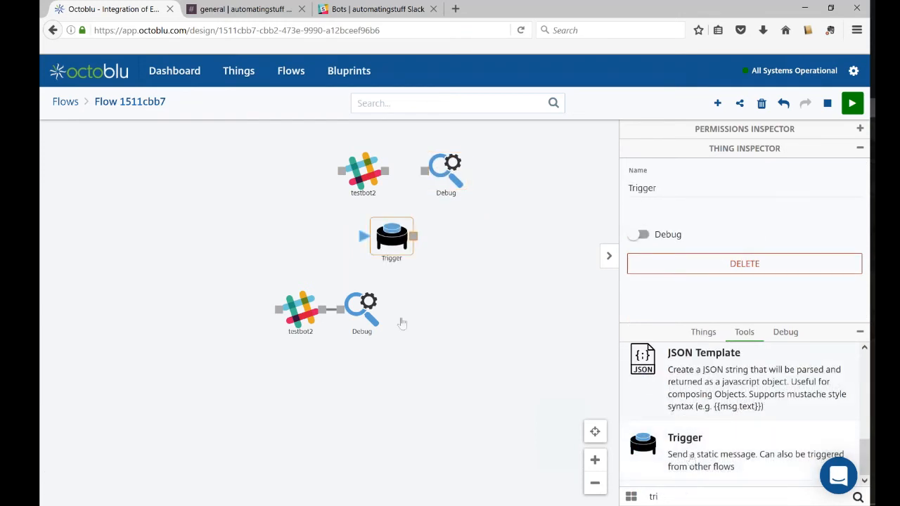
drag(389, 239, 425, 171)
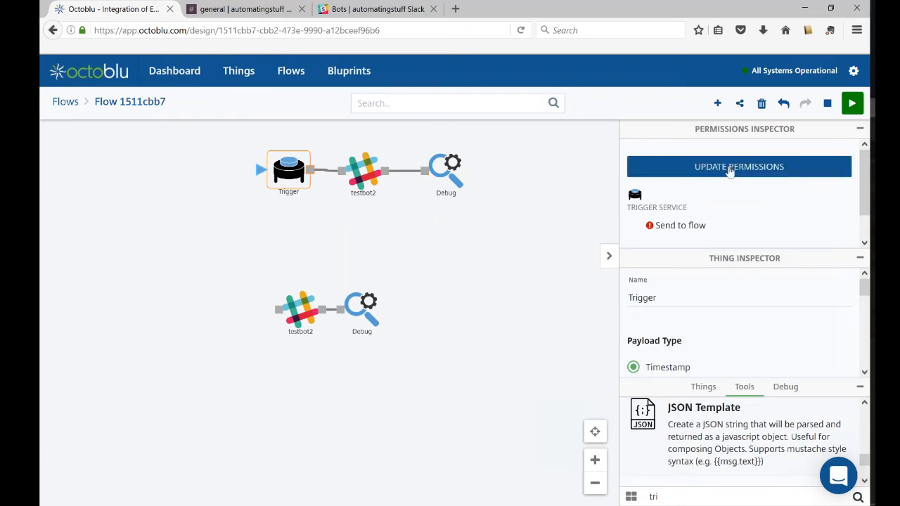
click(730, 168)
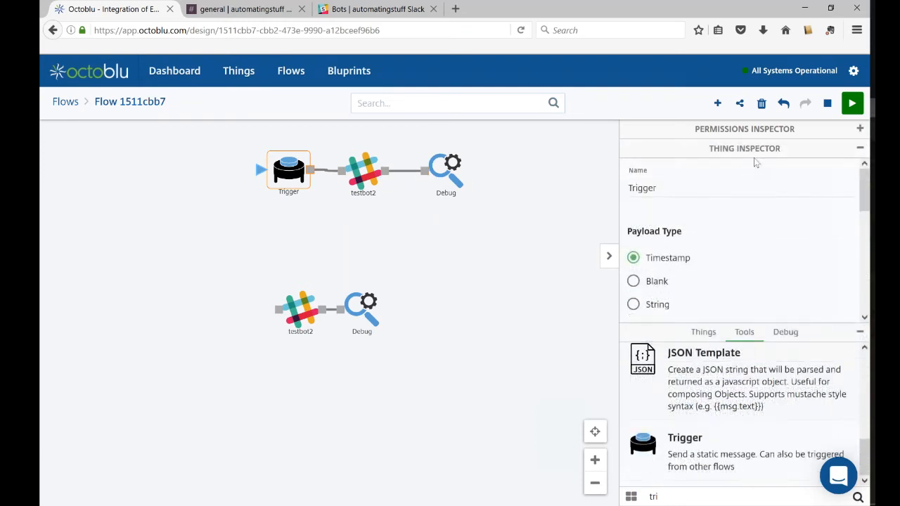
Start the flow and fire the upper Trigger to request the Slack channel list.
click(853, 104)
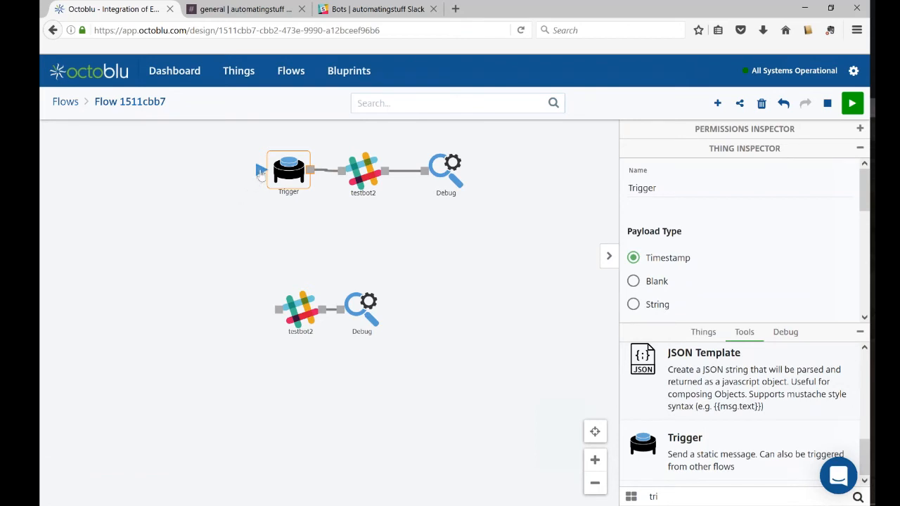
click(260, 171)
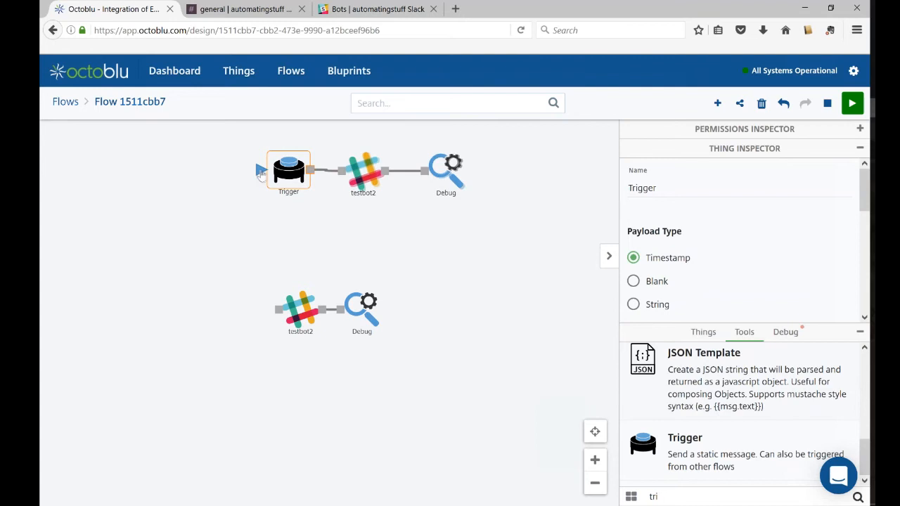
click(443, 176)
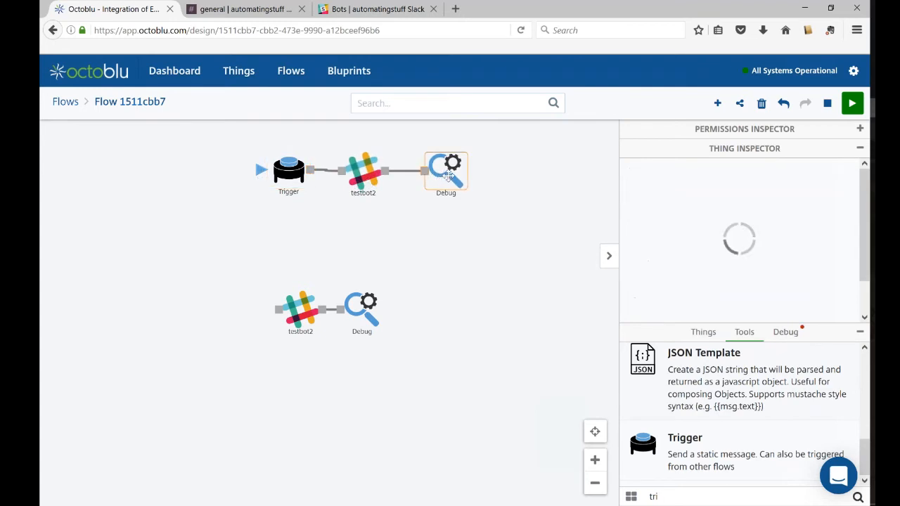
Find the general channel in the debug output and copy its channel id.
click(802, 336)
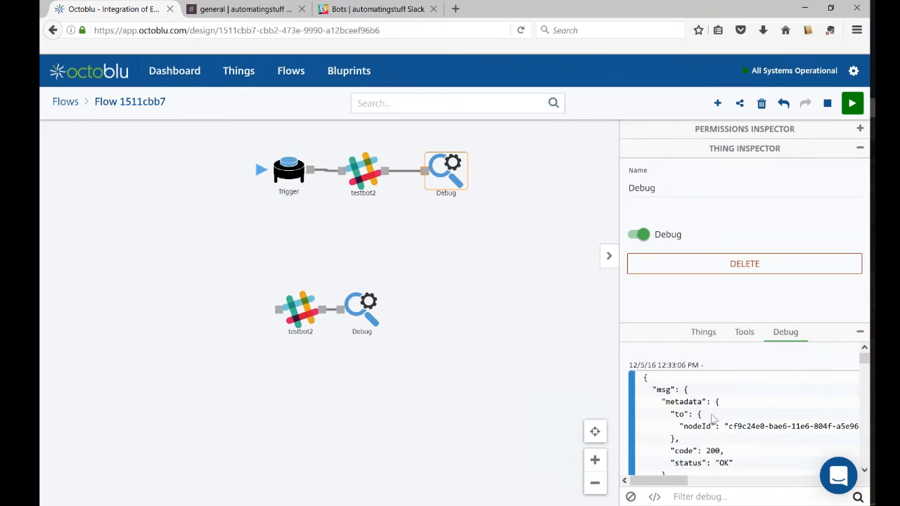
scroll(739, 425, down, 3)
scroll(740, 425, down, 3)
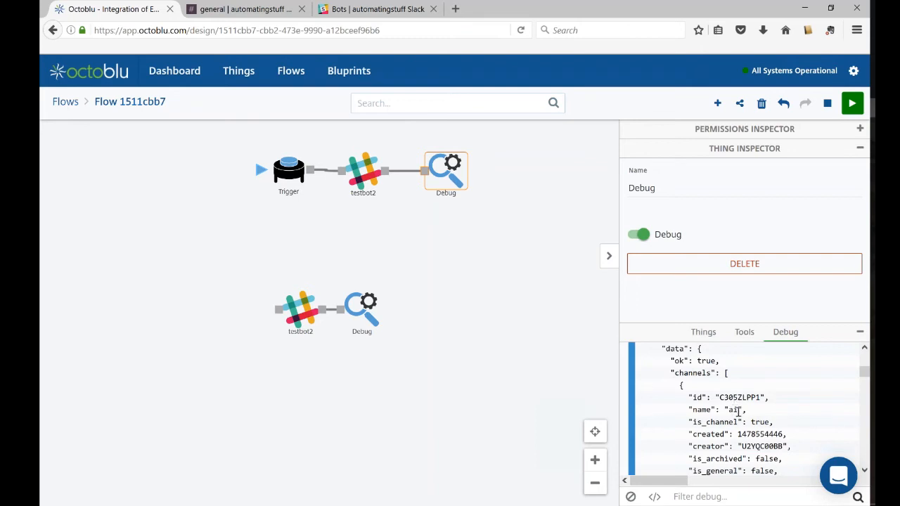
scroll(734, 399, down, 6)
scroll(738, 380, down, 8)
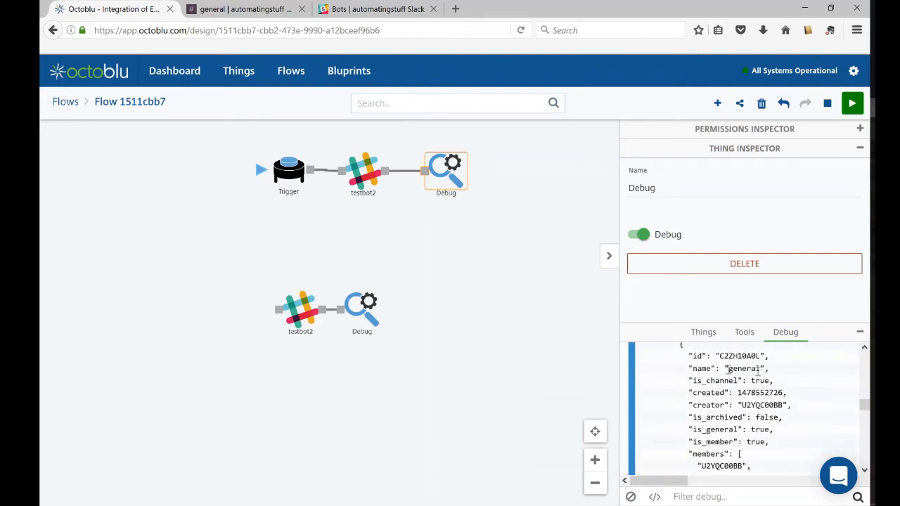
drag(721, 356, 757, 357)
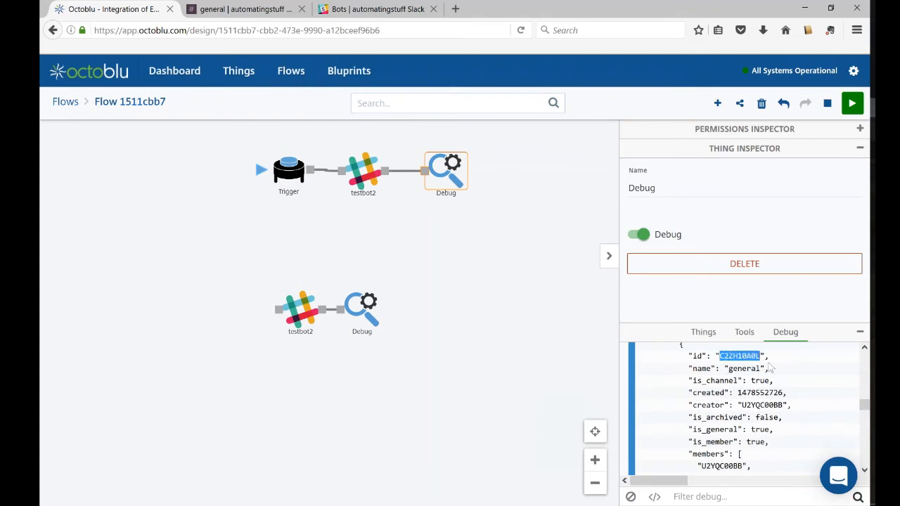
Add another testbot2 Slack Bot node below the first chain and wire a new Trigger into it.
click(703, 335)
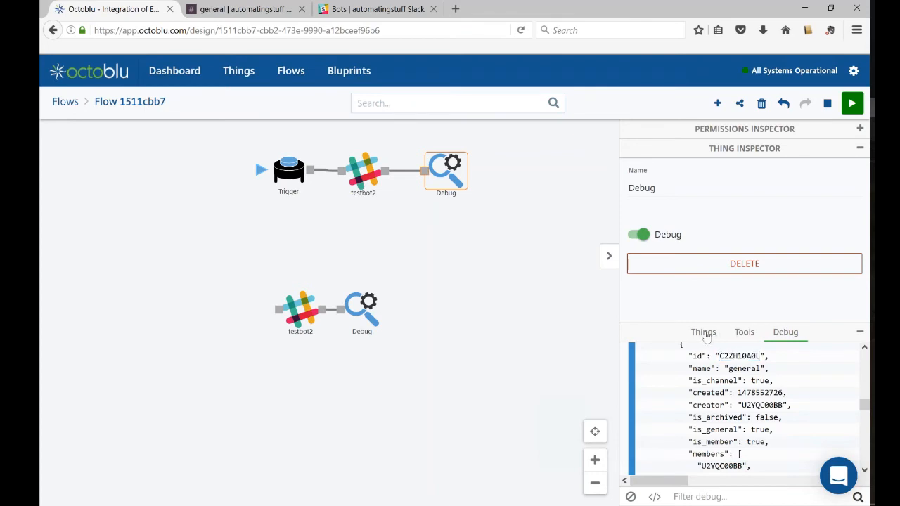
drag(693, 395, 449, 239)
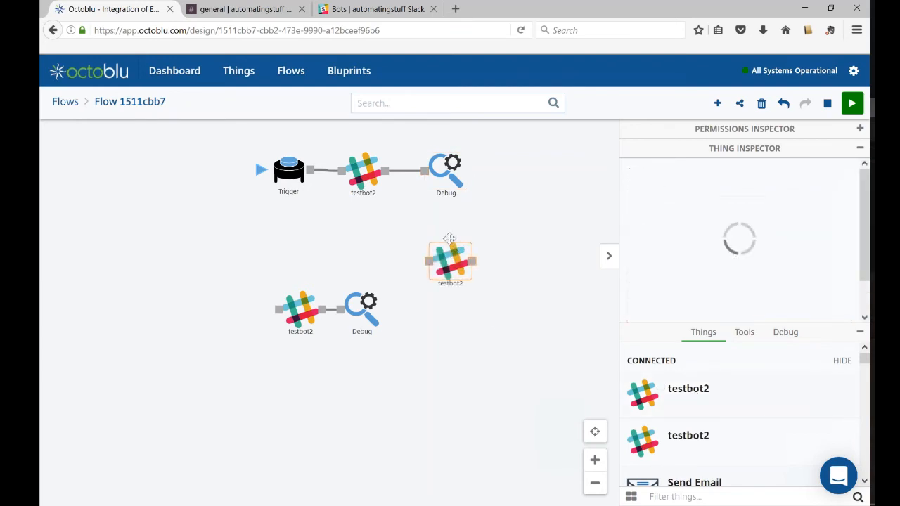
click(744, 335)
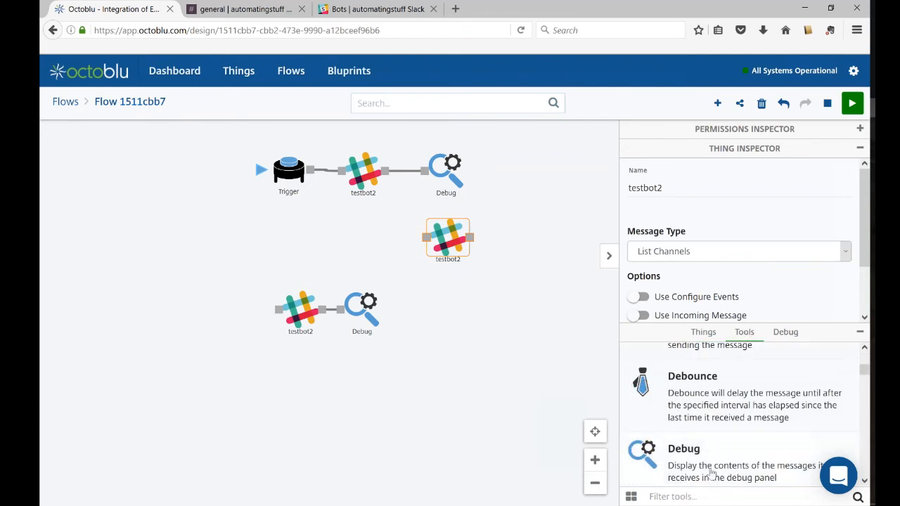
click(701, 496)
text(tr)
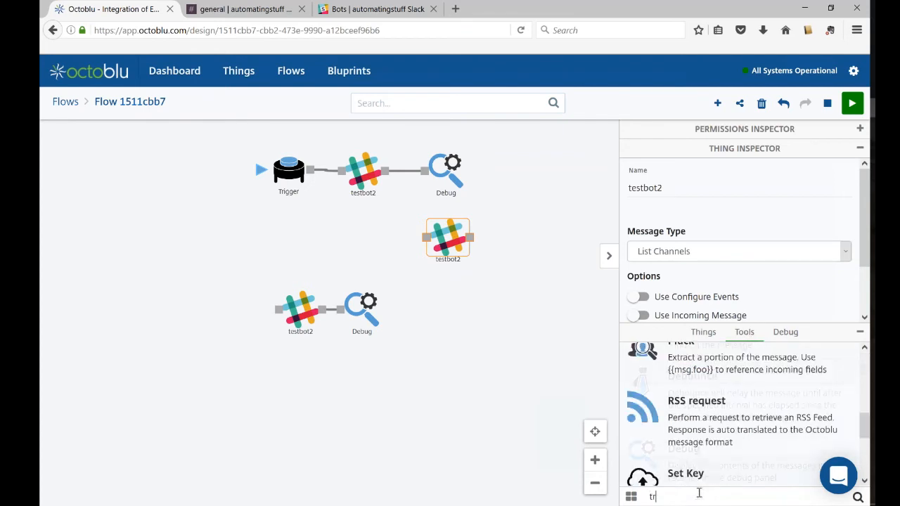
text(i)
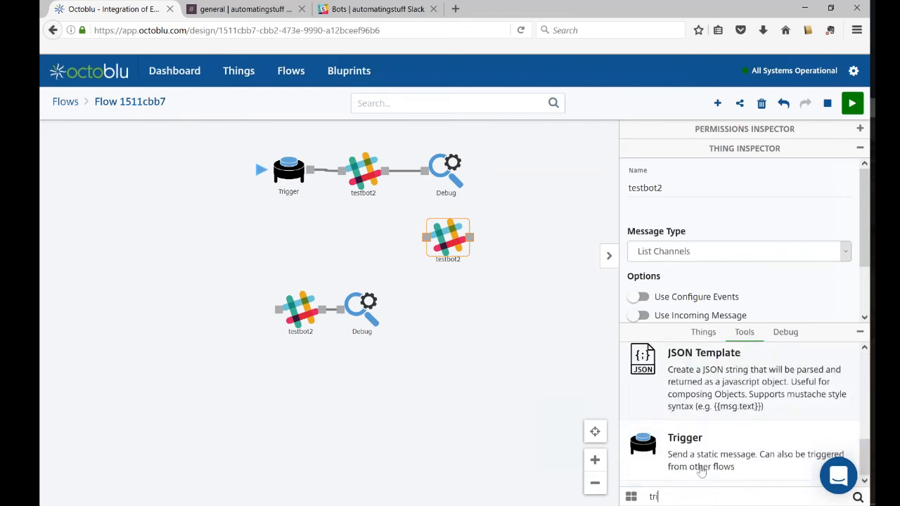
drag(683, 438, 447, 240)
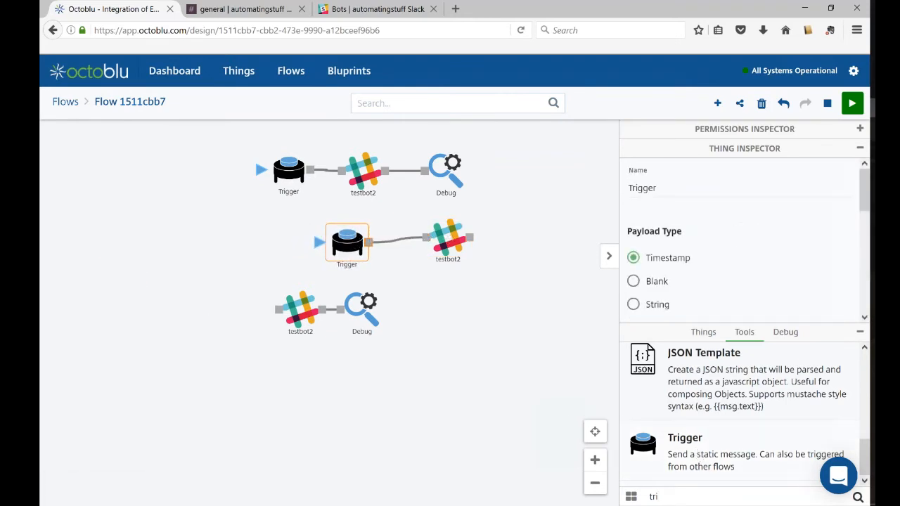
Set the new testbot2 node to Post Message with channel C2ZH10A0L and the text "Test message from Octoblu".
click(449, 239)
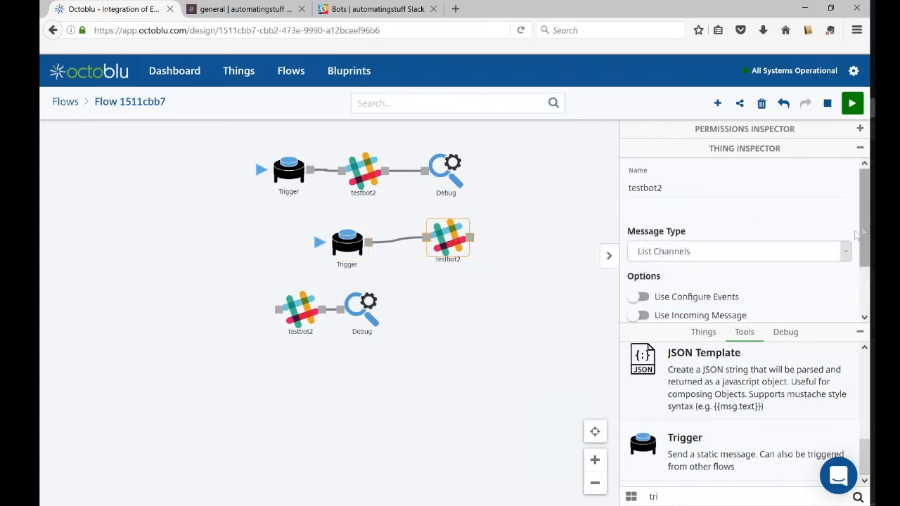
click(847, 253)
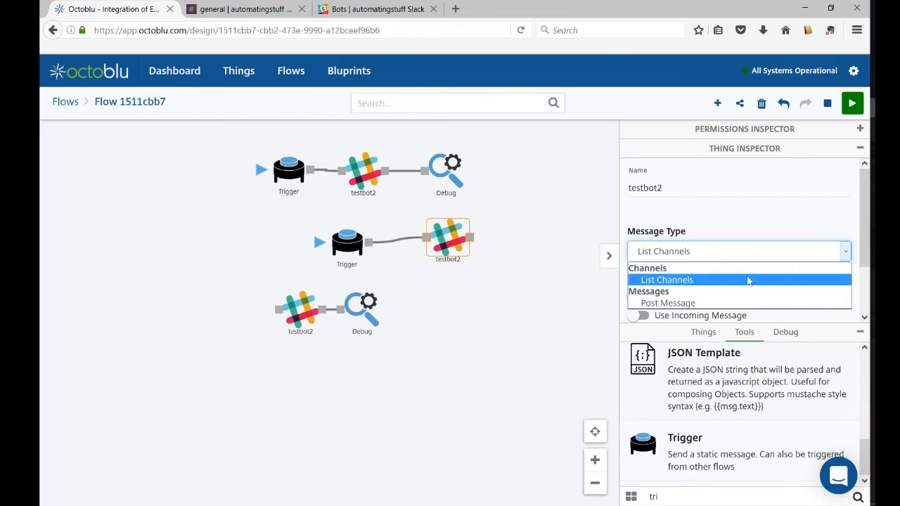
click(680, 305)
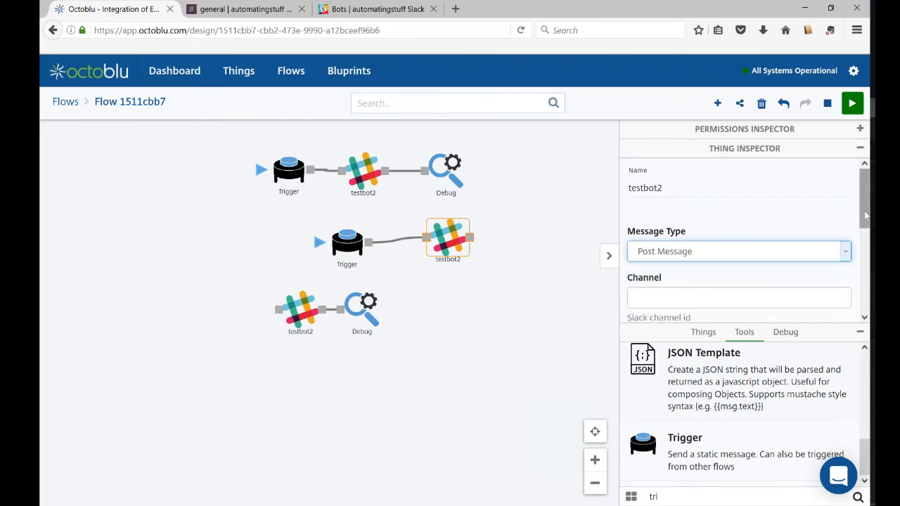
scroll(750, 296, down, 2)
click(677, 222)
text(C2ZH10AQL)
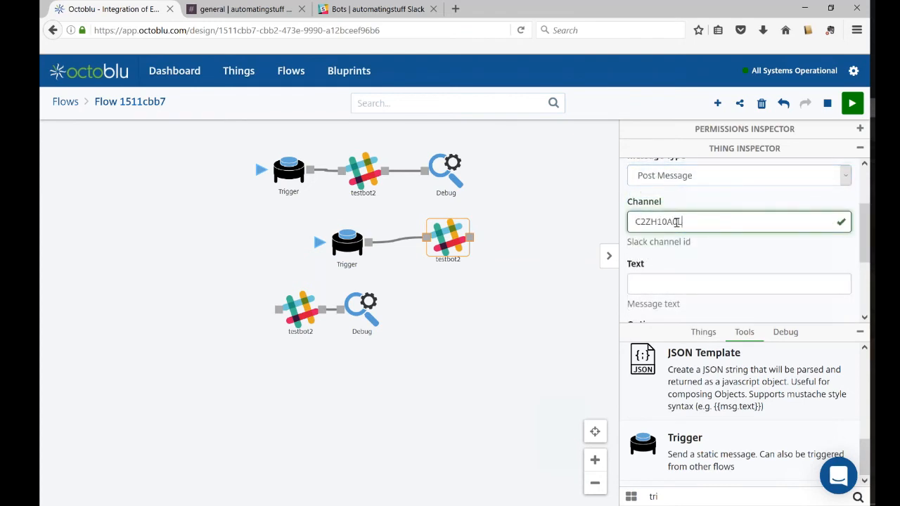
click(676, 279)
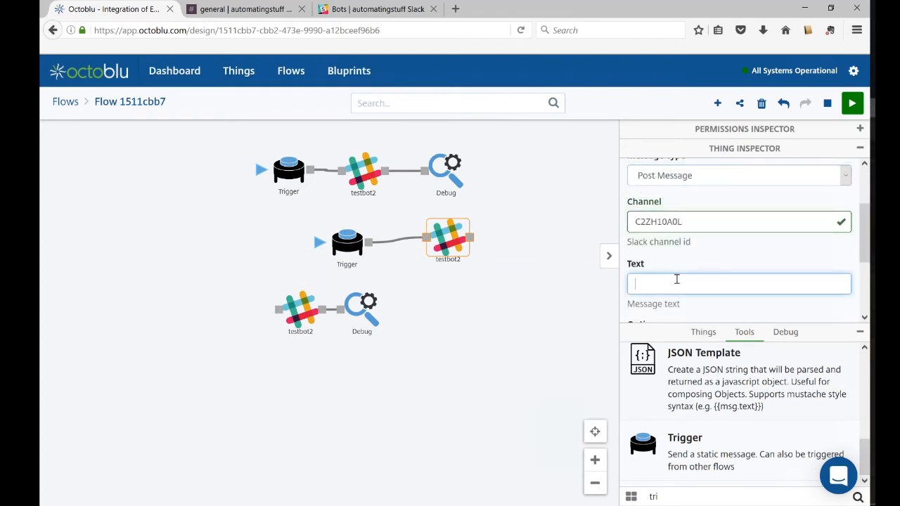
text(Test message from Octoblu)
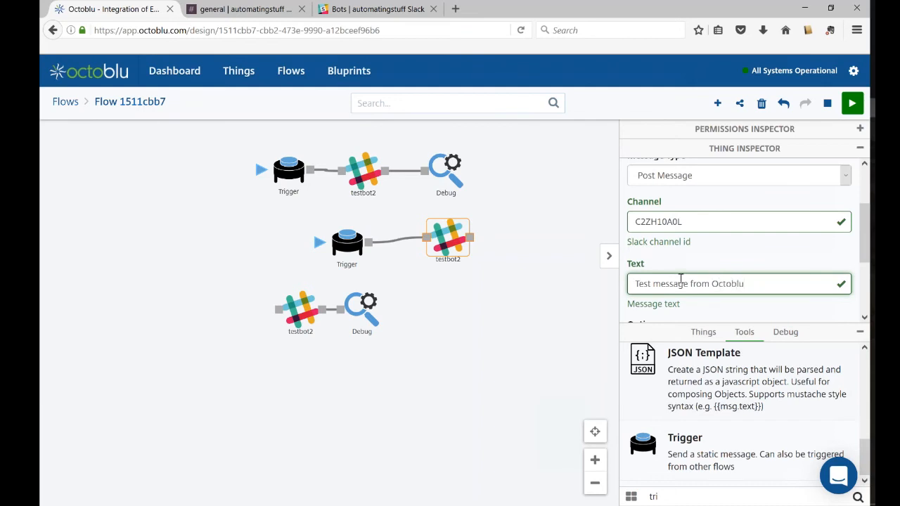
mouse_move(867, 250)
mouse_down()
mouse_move(866, 284)
mouse_move(867, 259)
mouse_up()
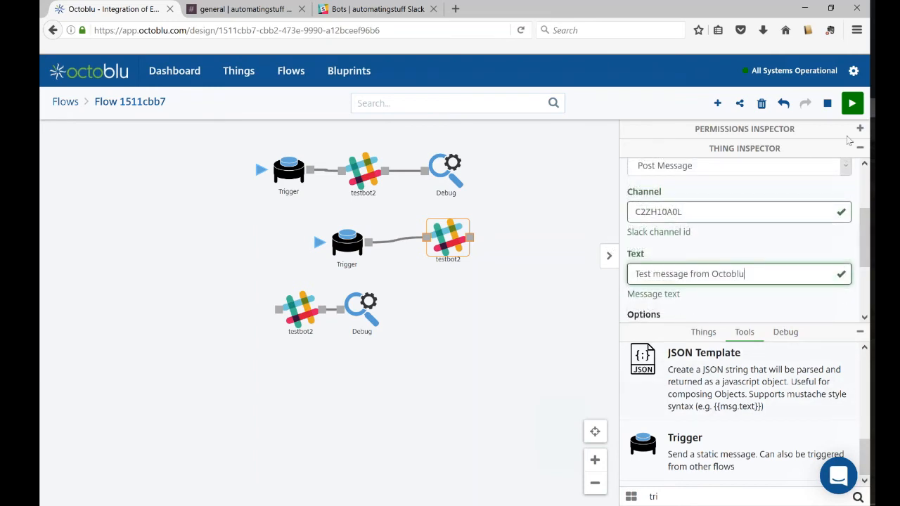
Restart the flow, fire the second Trigger, and check Slack's general channel for the posted message.
click(853, 104)
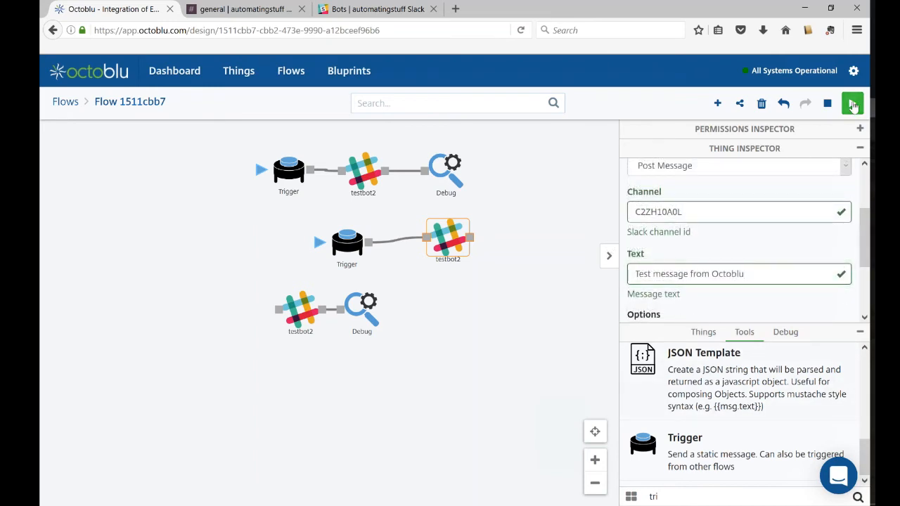
click(319, 244)
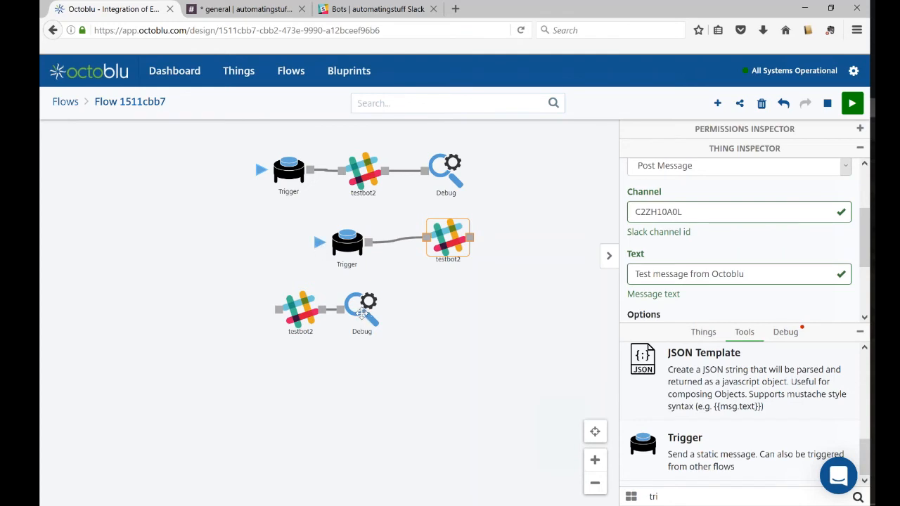
click(252, 10)
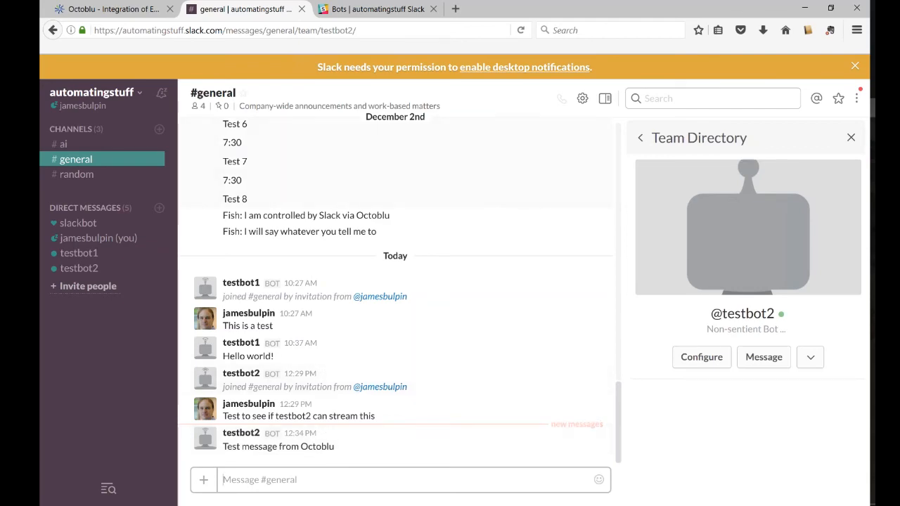
In the Octoblu flow, add a Not Equal filter below the lower Debug node and wire the streaming testbot2 node's output into it.
click(121, 11)
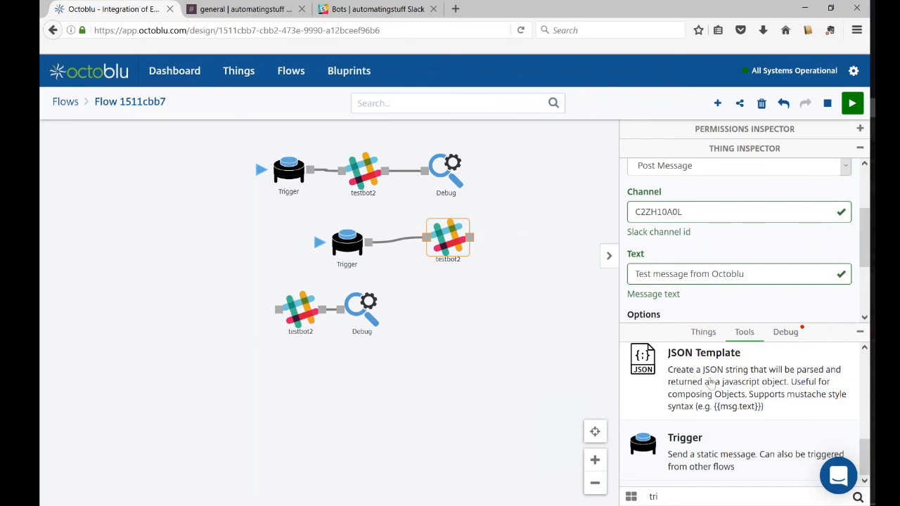
click(703, 340)
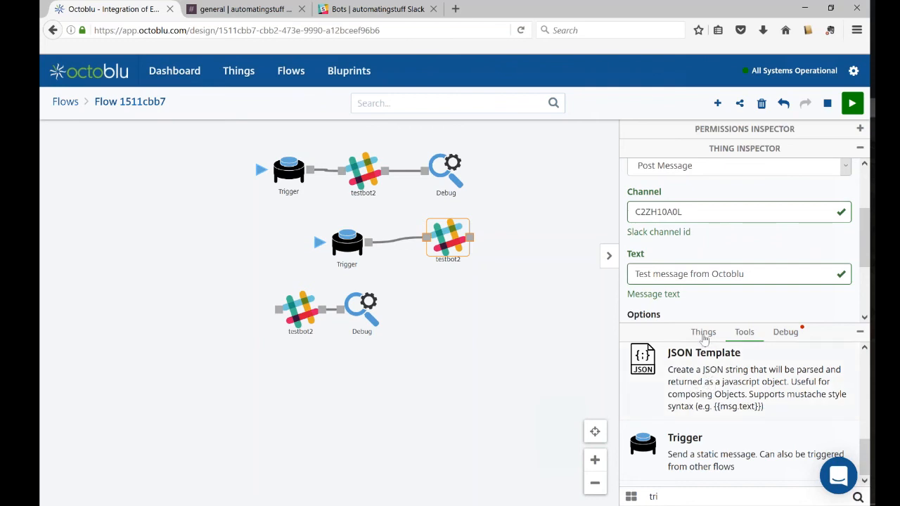
click(745, 334)
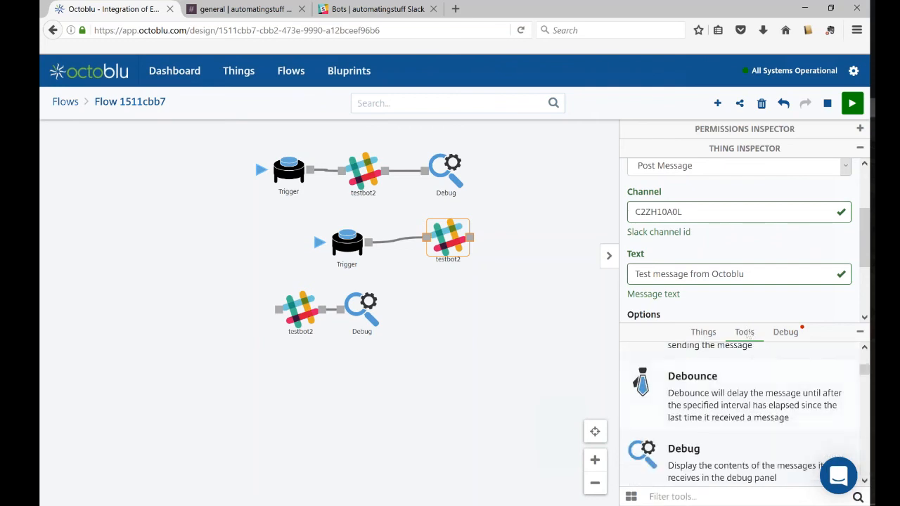
click(663, 498)
text(equa)
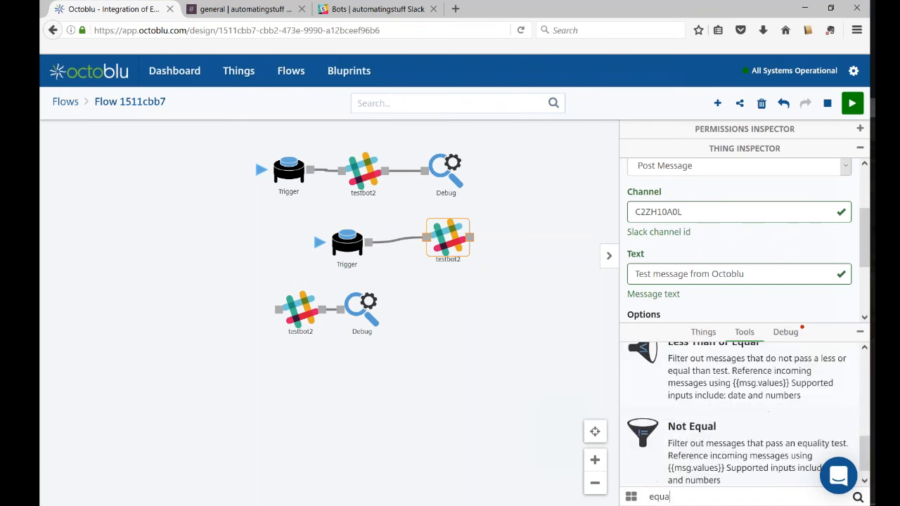
drag(703, 461, 367, 366)
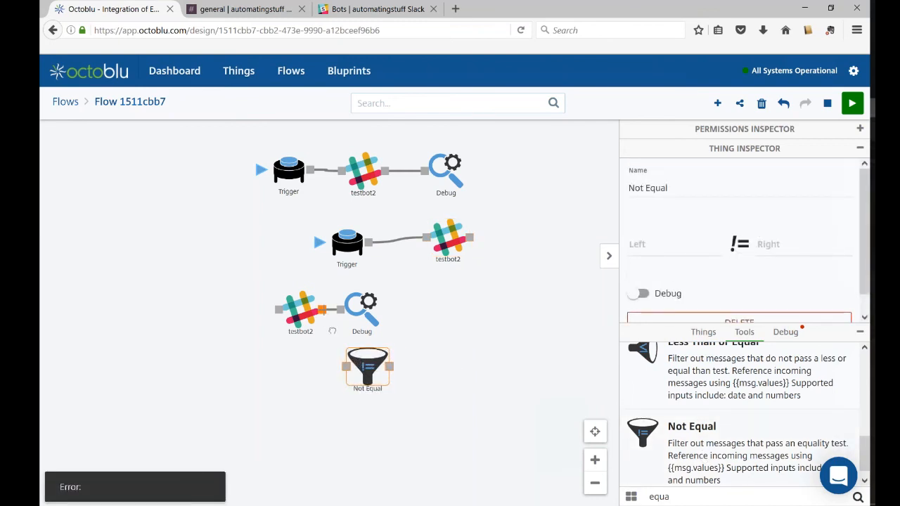
drag(322, 310, 346, 365)
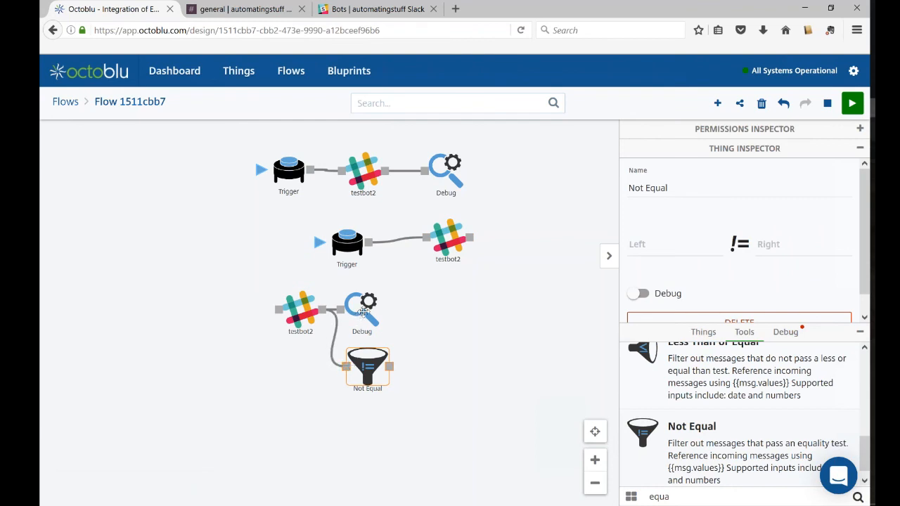
Find the "Test message from Octoblu" entry in the lower Debug node's output and copy testbot2's user id.
click(362, 311)
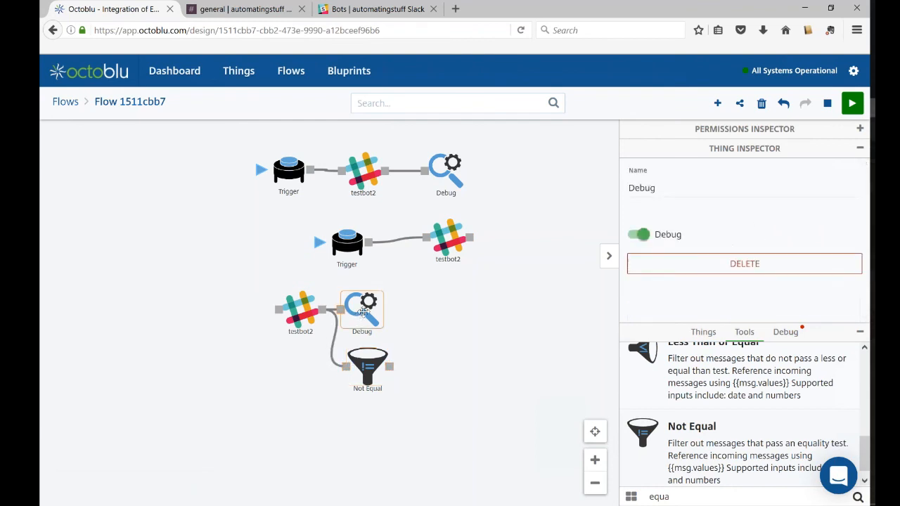
click(792, 337)
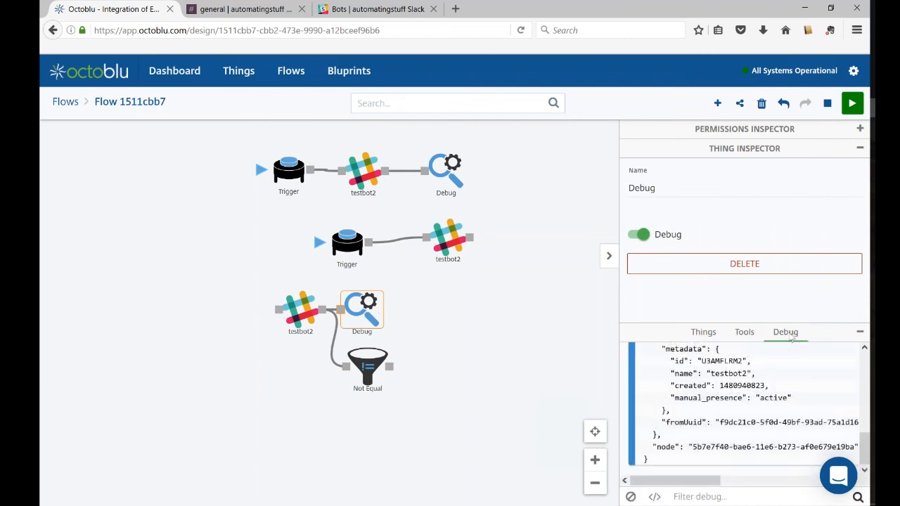
scroll(776, 422, up, 10)
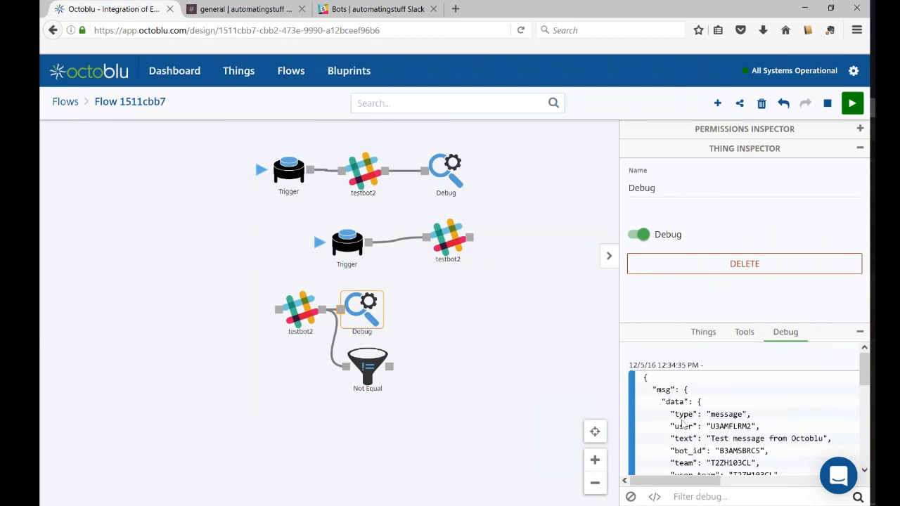
drag(710, 426, 752, 426)
key(ctrl+c)
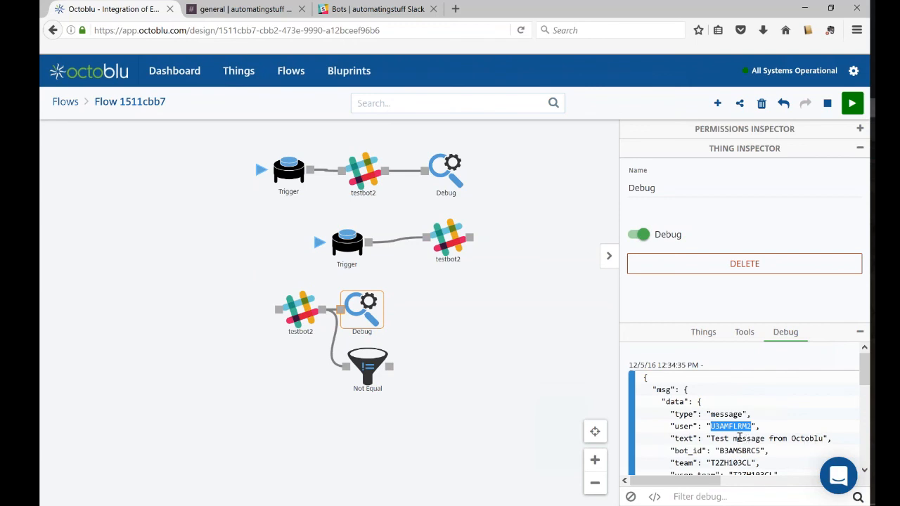
Set the Not Equal filter to compare {{msg.data.user}} on the left with U3AMFLRM2 on the right.
click(367, 358)
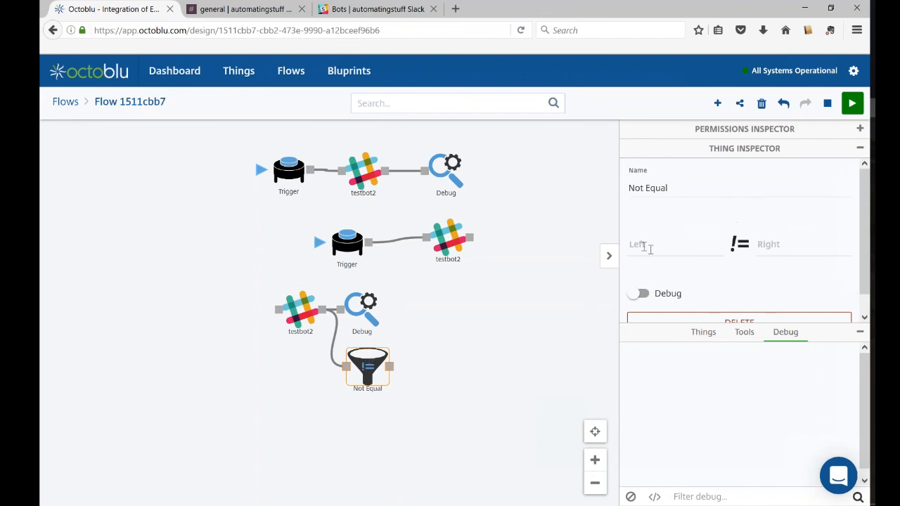
click(642, 246)
text({{msg.)
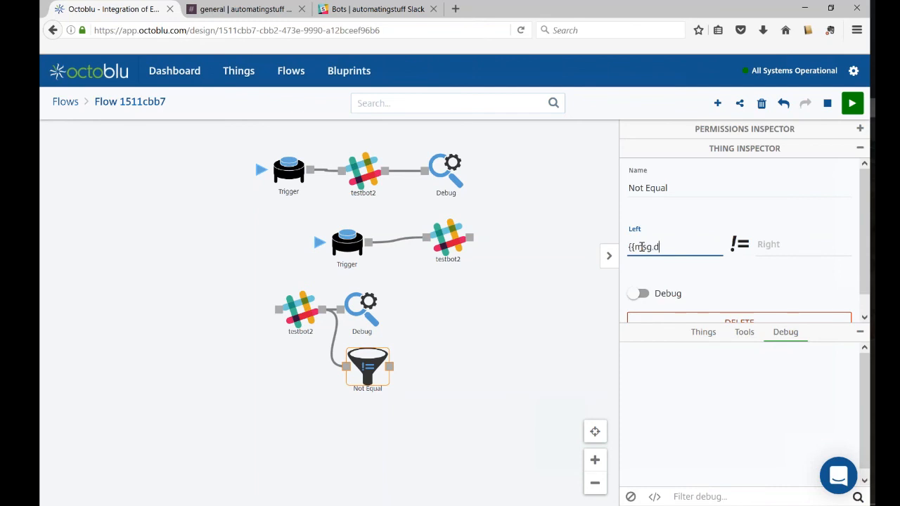
text(data.user}})
click(772, 246)
key(ctrl+v)
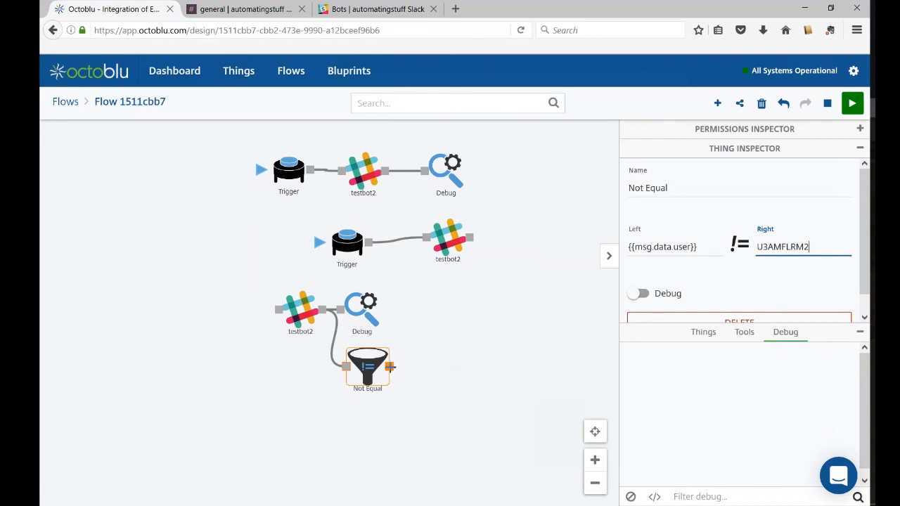
Wire the Not Equal filter's output into the Post Message testbot2 node and delete the second Trigger's link to that node.
drag(390, 366, 425, 238)
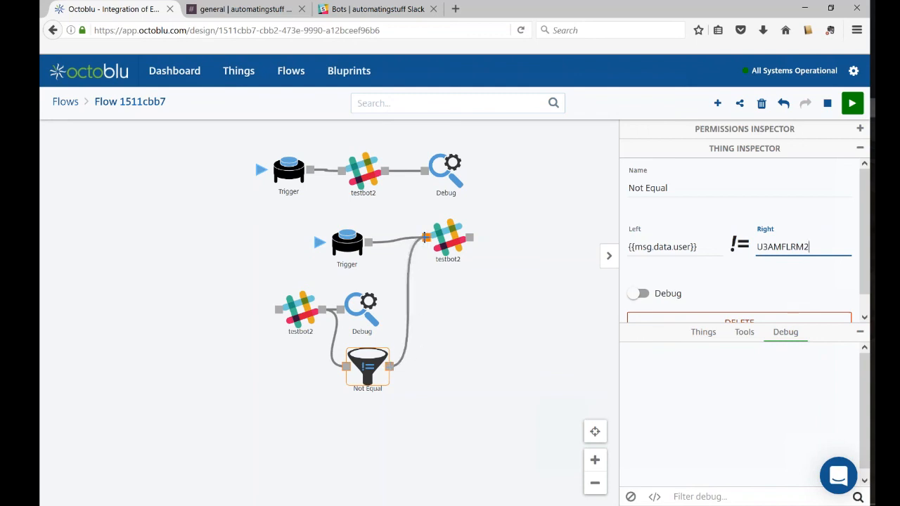
click(320, 243)
key(Delete)
Check the message fields in the debug output and set the Post Message testbot2 node's text to {{msg.data.text}}.
click(444, 240)
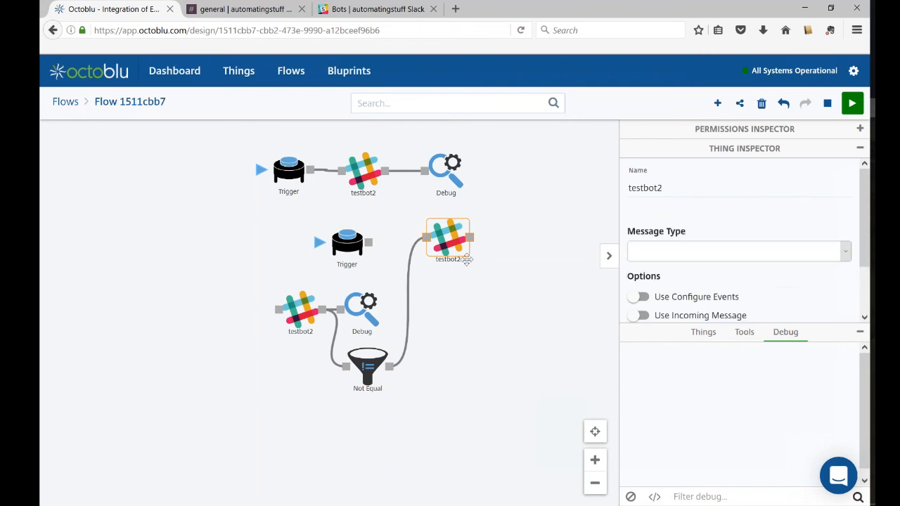
scroll(867, 215, down, 2)
scroll(867, 215, down, 2)
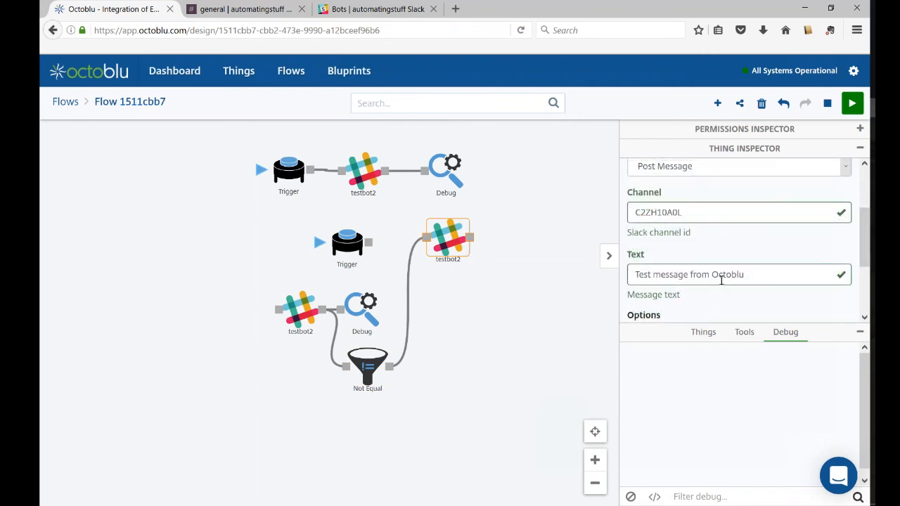
click(364, 308)
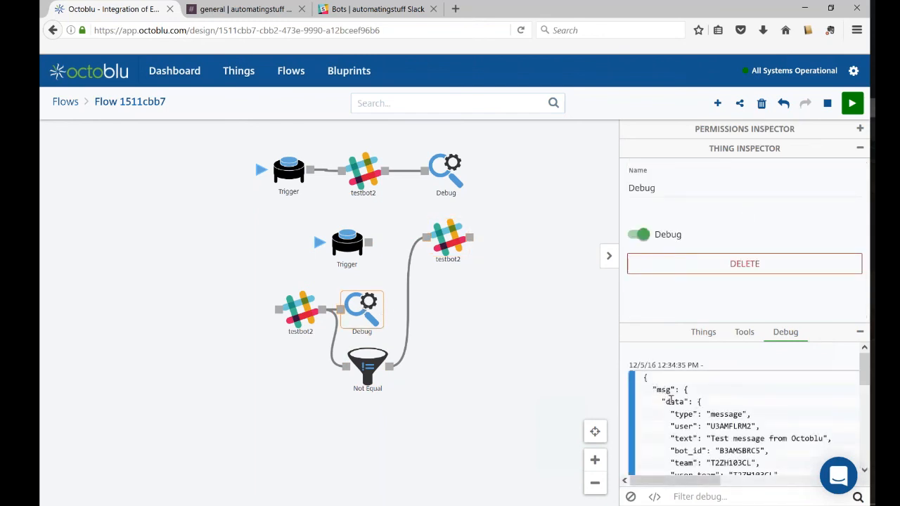
click(446, 247)
scroll(769, 292, down, 2)
drag(769, 292, 623, 290)
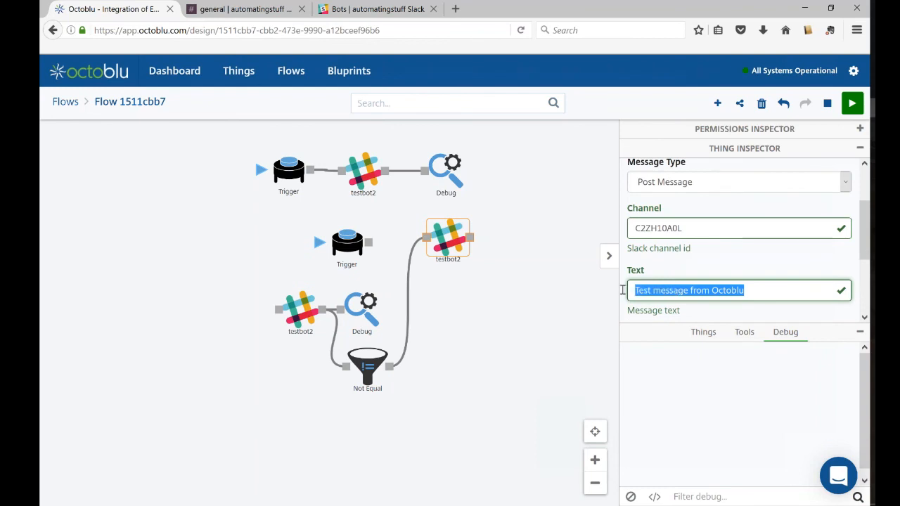
text({{msg.data.te)
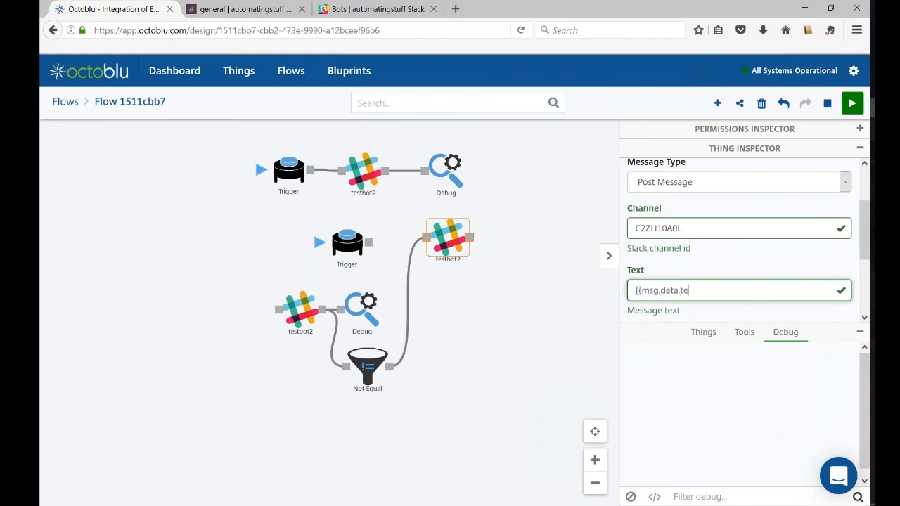
text(xt}})
Restart the flow, switch to Slack, and send "Test message to be echoed" in the general channel.
click(852, 104)
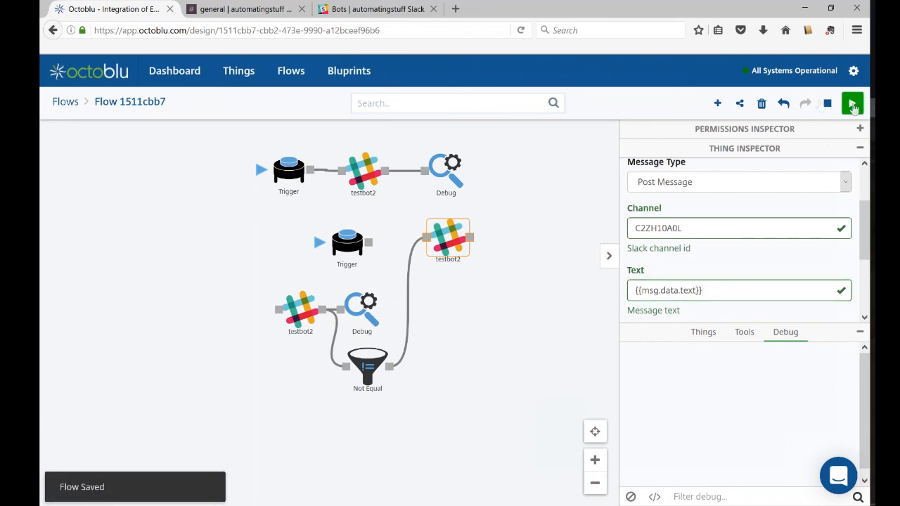
click(252, 11)
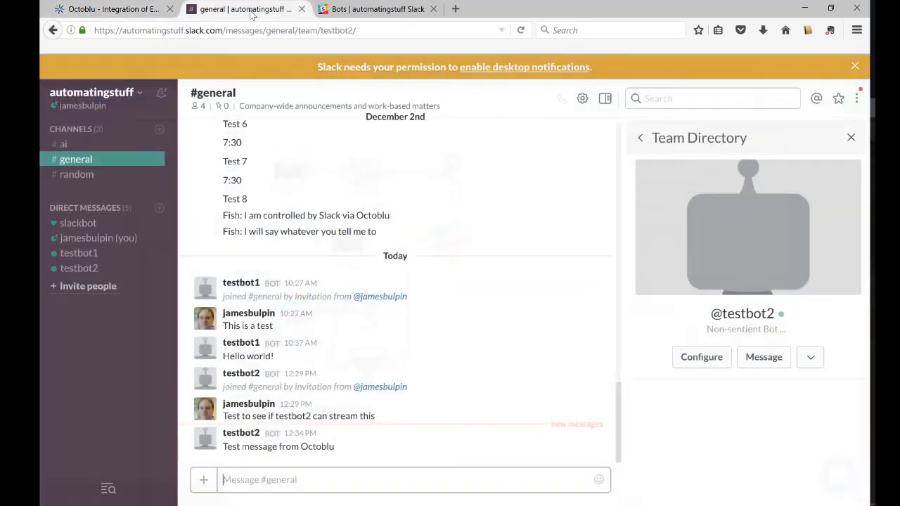
text(Test mess)
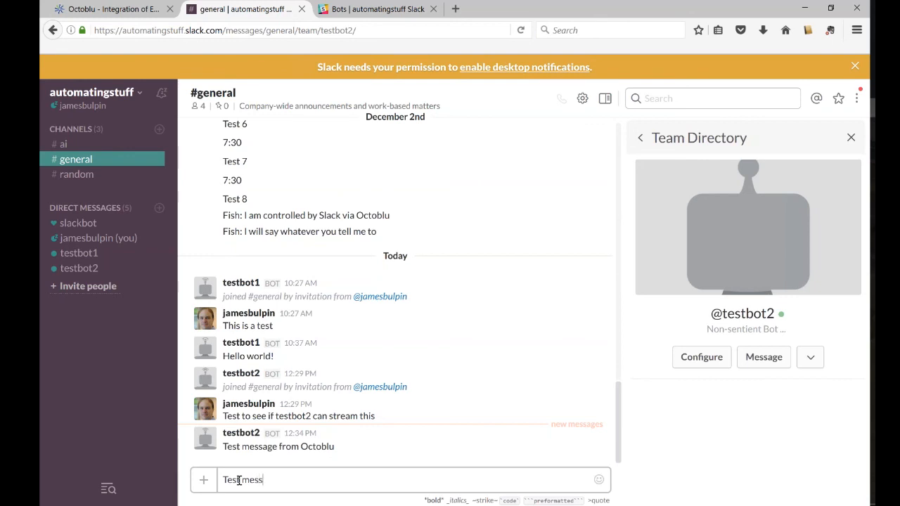
text(age to be echoed)
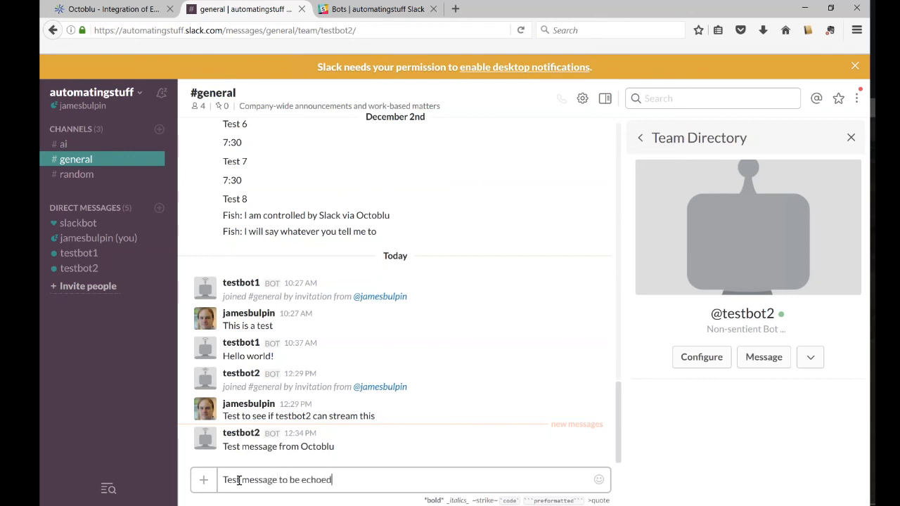
key(Return)
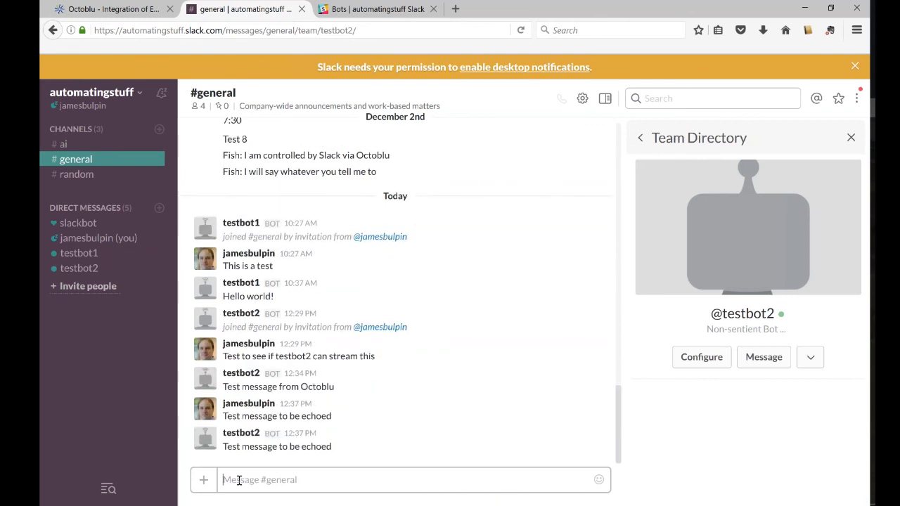